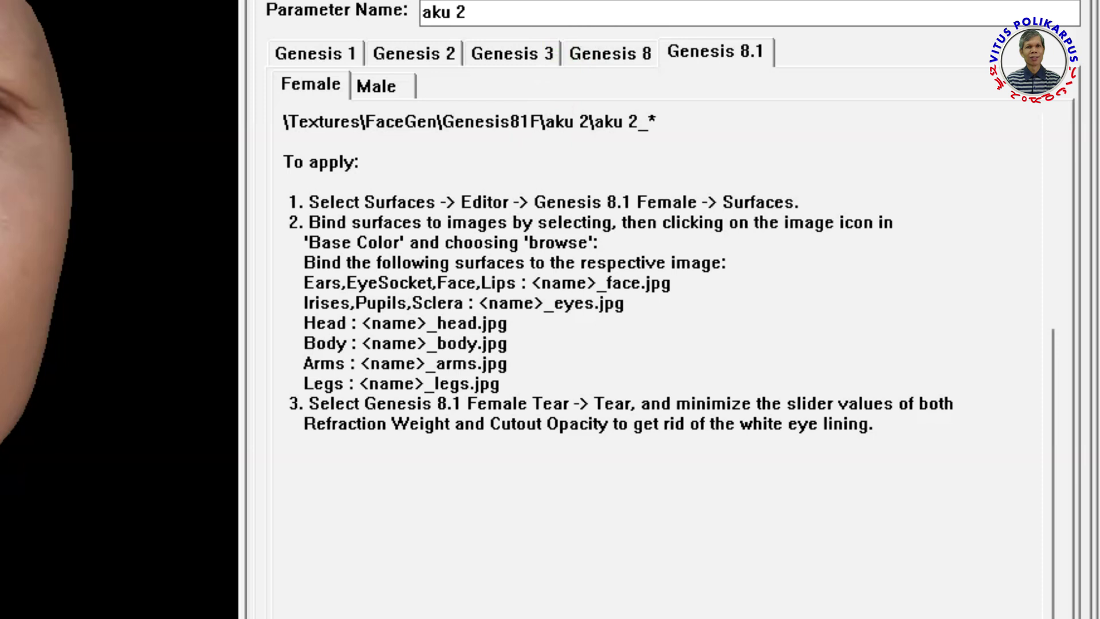
Switch from FaceGen Artist Pro to DAZ Studio and load the Genesis 8.1 Basic Female figure into the scene
drag(1063, 373, 1049, 257)
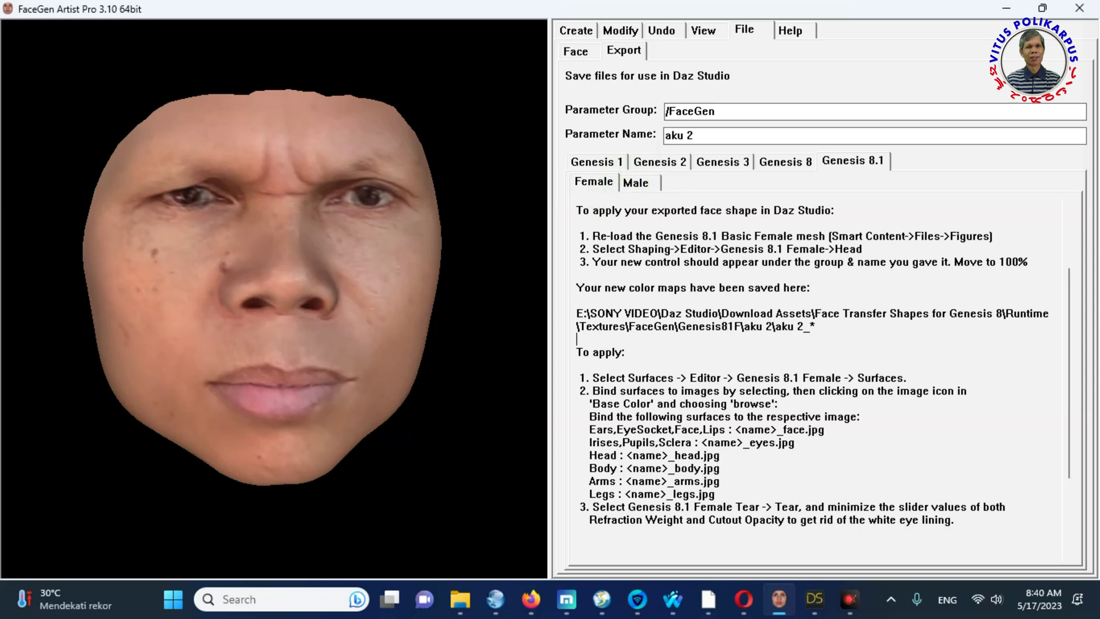
click(815, 599)
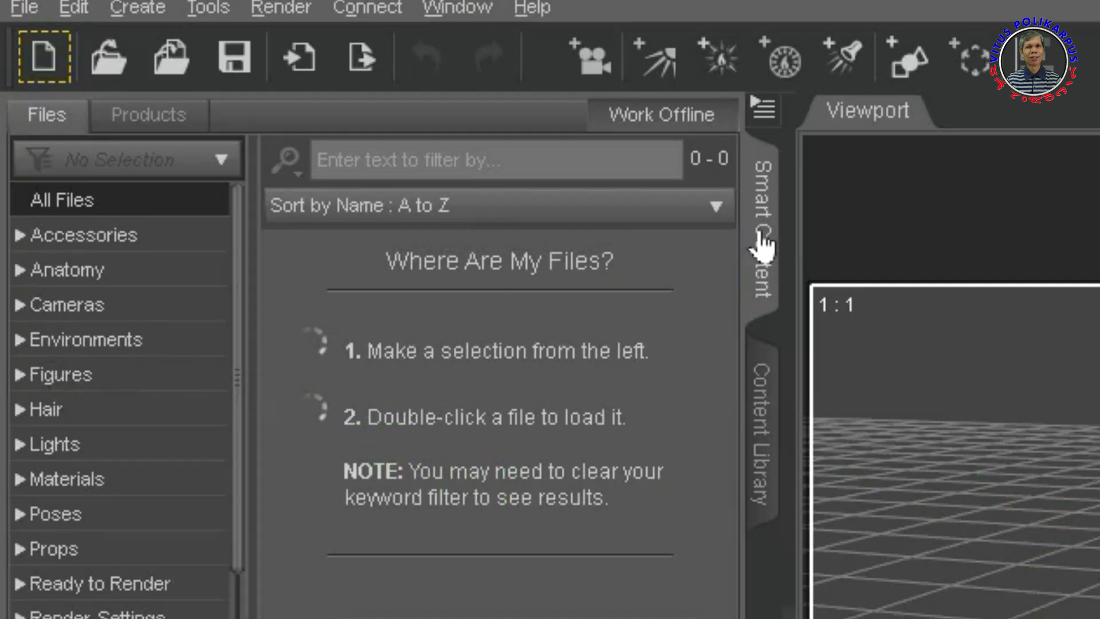
click(69, 377)
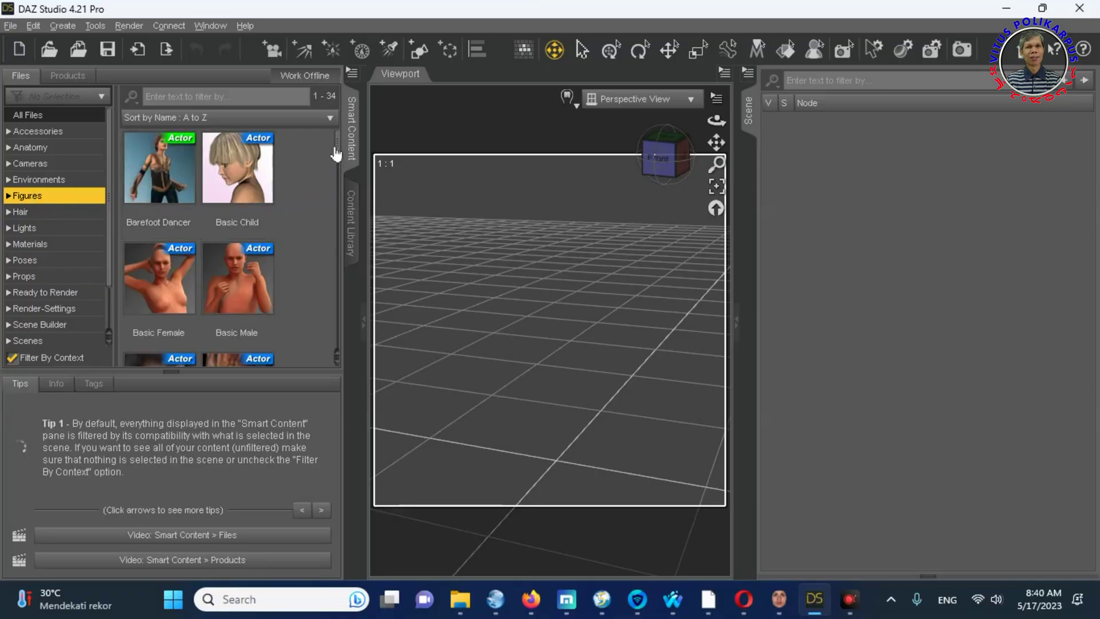
drag(336, 153, 341, 264)
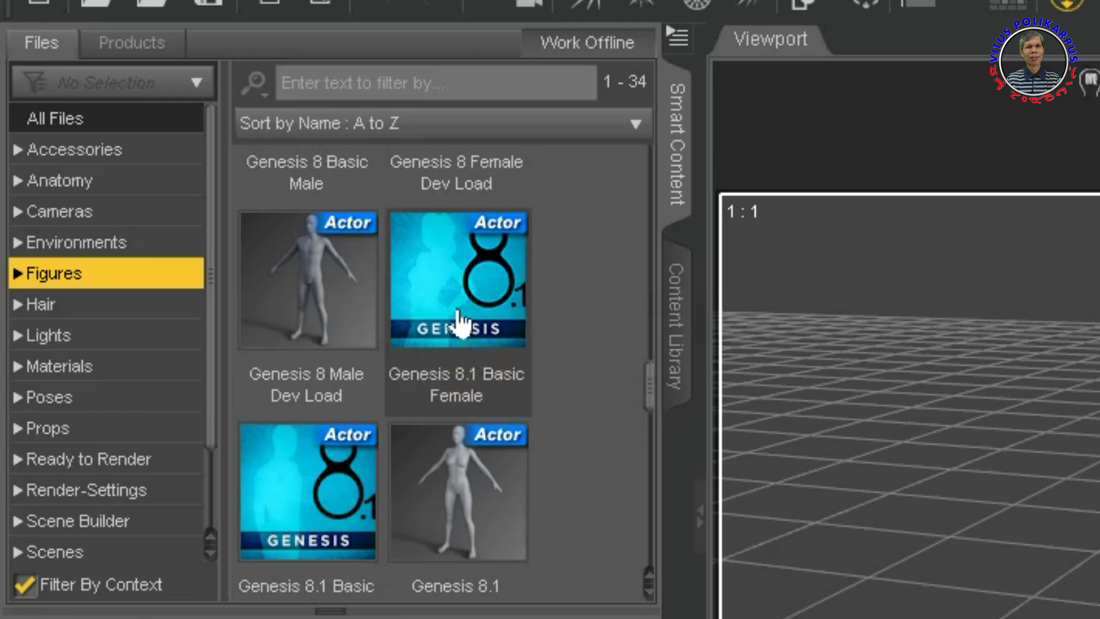
double_click(458, 324)
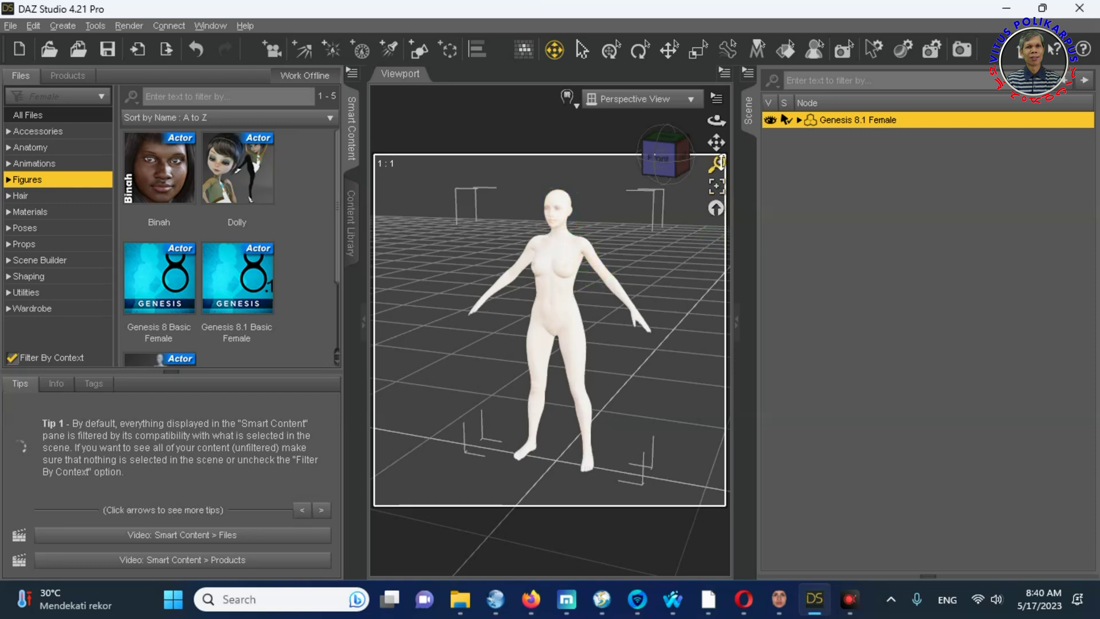
Frame the viewport on the figure's head and expand the Genesis 8.1 Female node in the scene hierarchy
drag(718, 165, 712, 197)
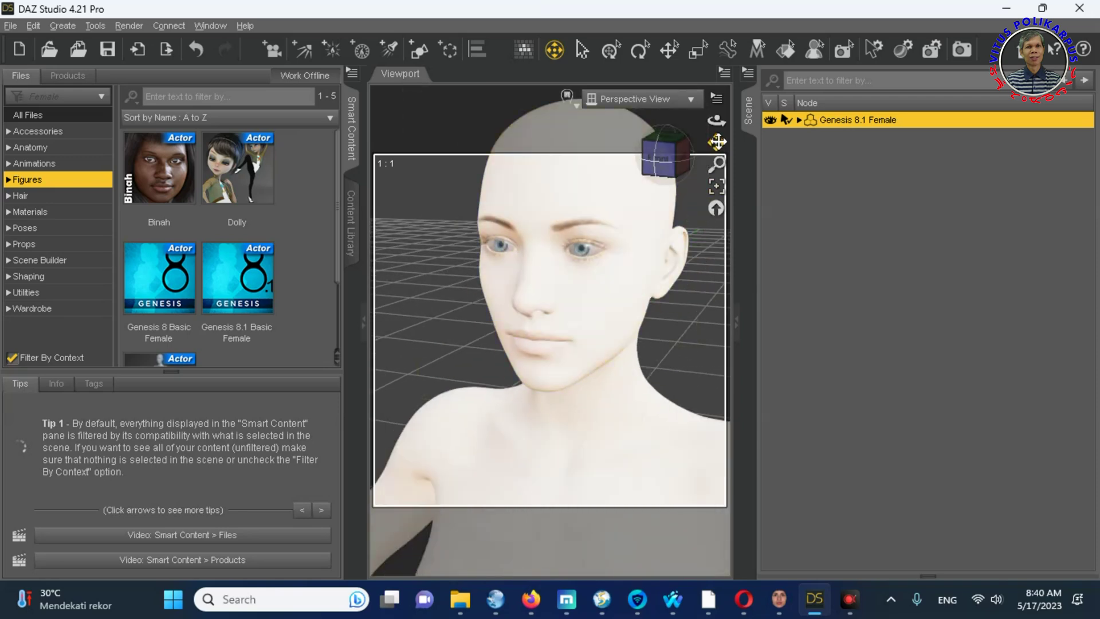
mouse_move(717, 142)
mouse_down()
mouse_move(706, 169)
mouse_move(716, 141)
mouse_up()
click(819, 124)
click(799, 120)
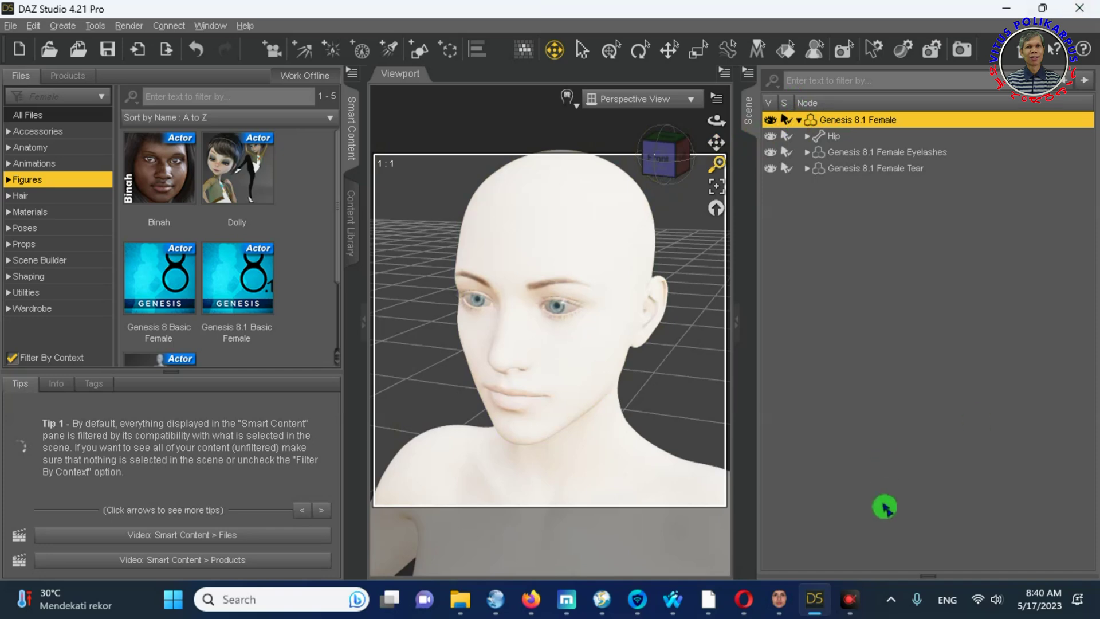
Consult FaceGen Artist Pro's face-shape instructions and add a Shaping pane to the Smart Content pane group in DAZ Studio
mouse_move(845, 599)
click(779, 599)
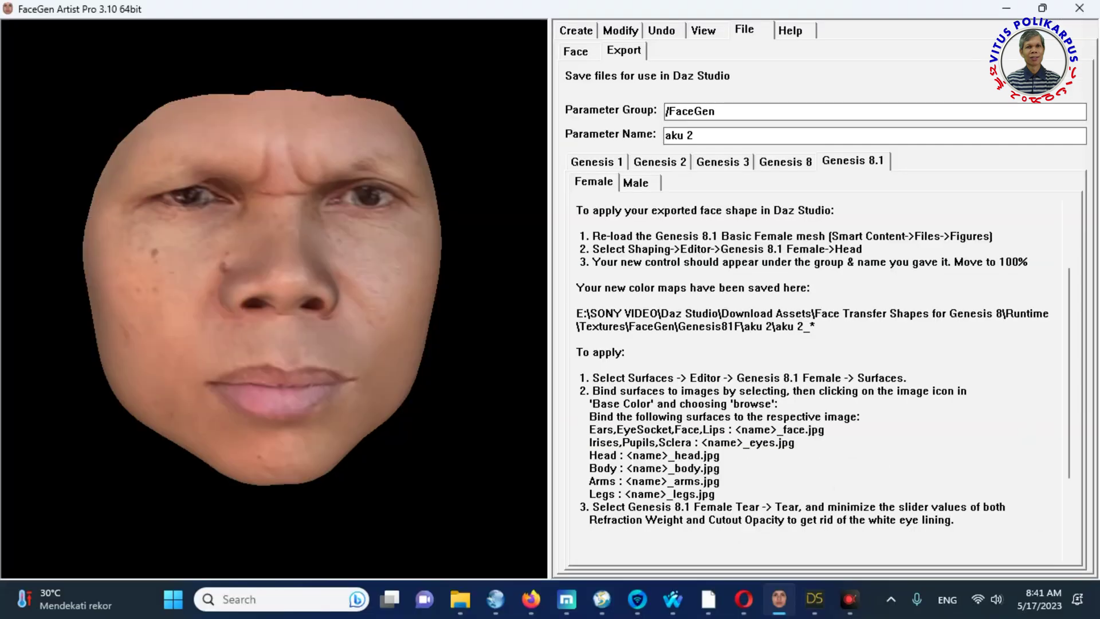
click(810, 599)
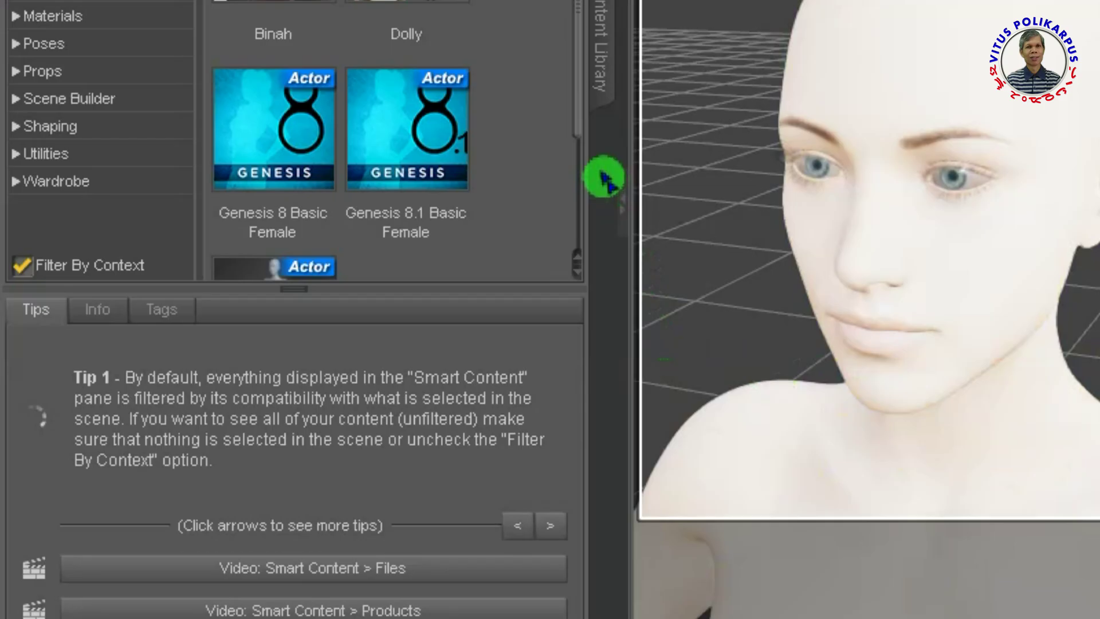
right_click(352, 308)
mouse_move(388, 317)
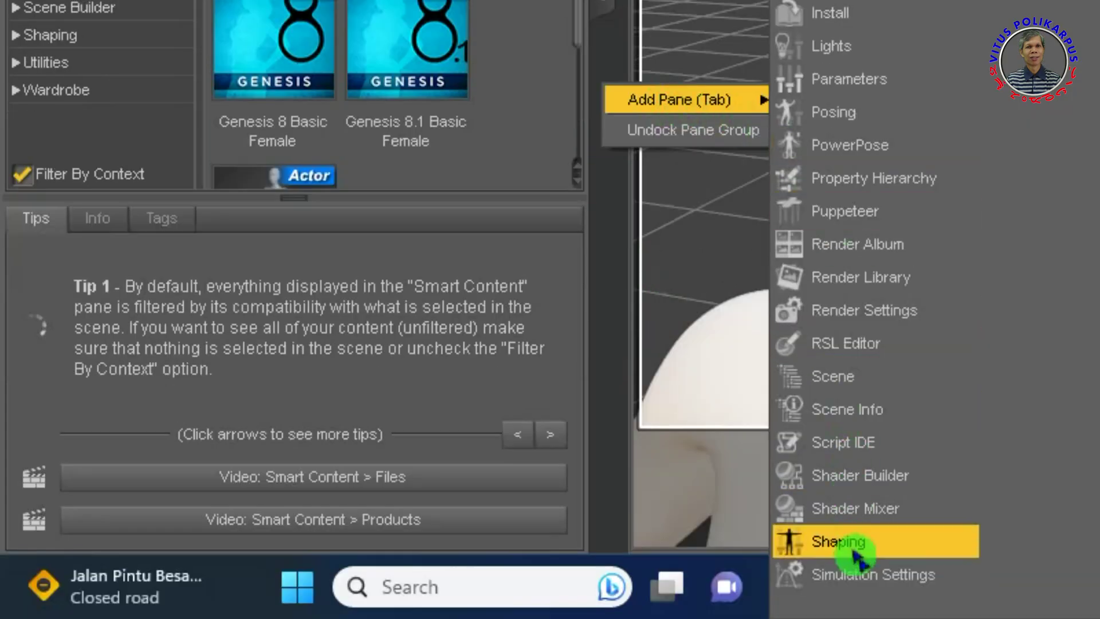
click(790, 618)
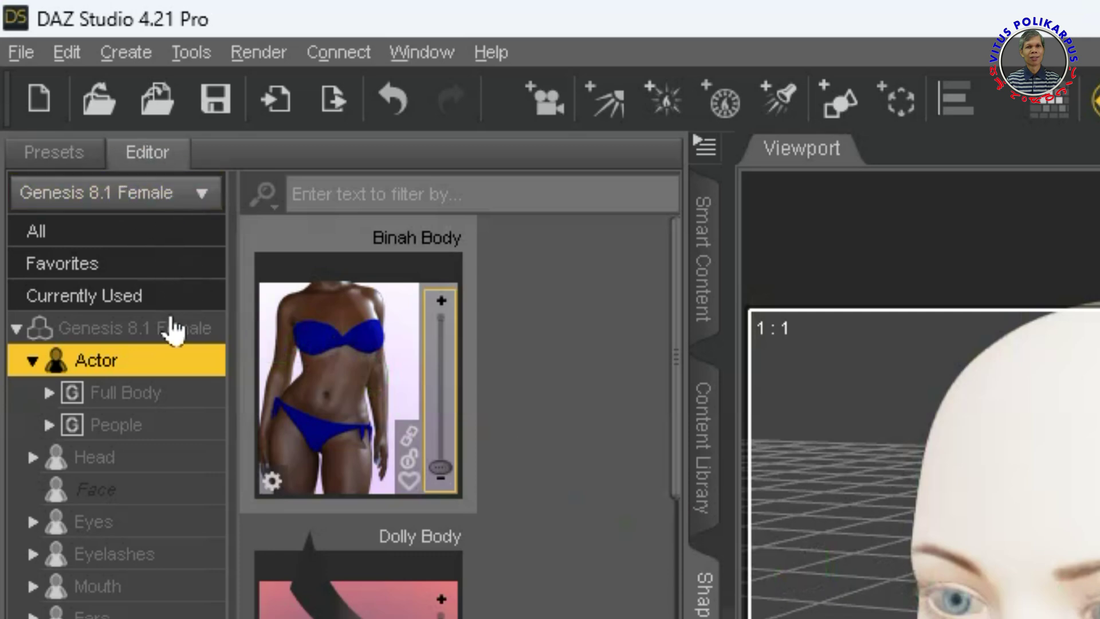
Set the aku 2 head shape of Genesis 8.1 Female to 100%
click(110, 332)
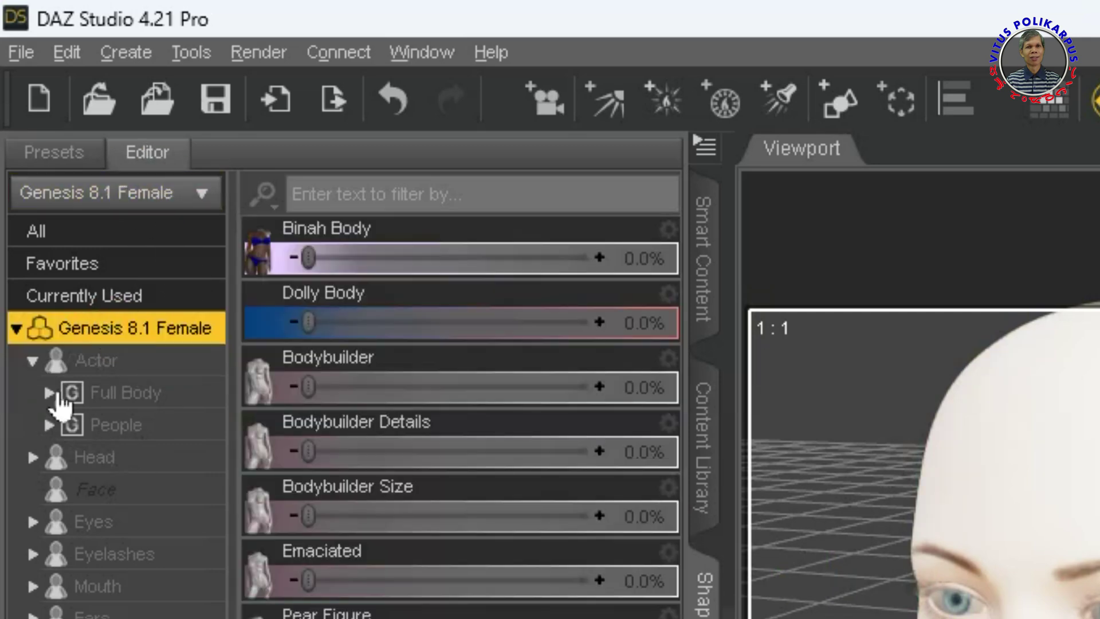
click(267, 337)
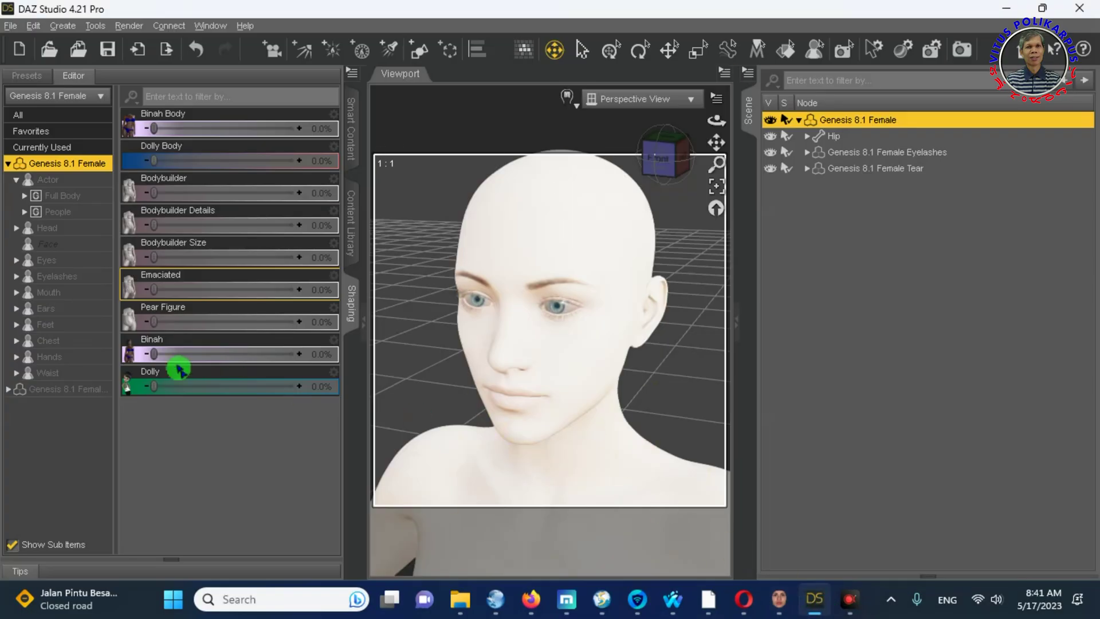
click(49, 253)
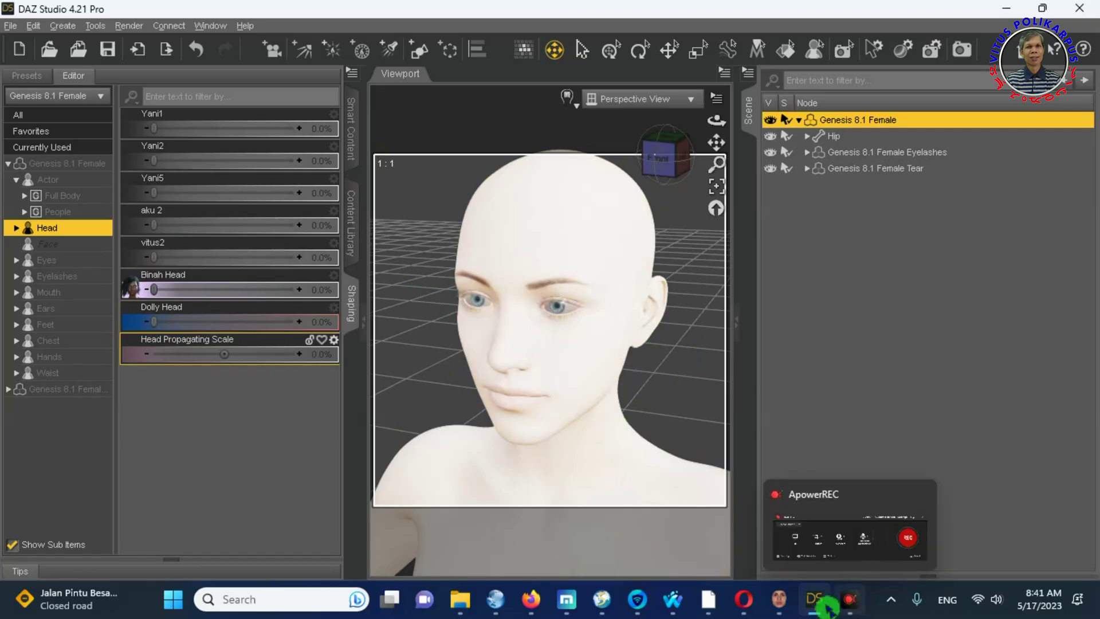
click(779, 600)
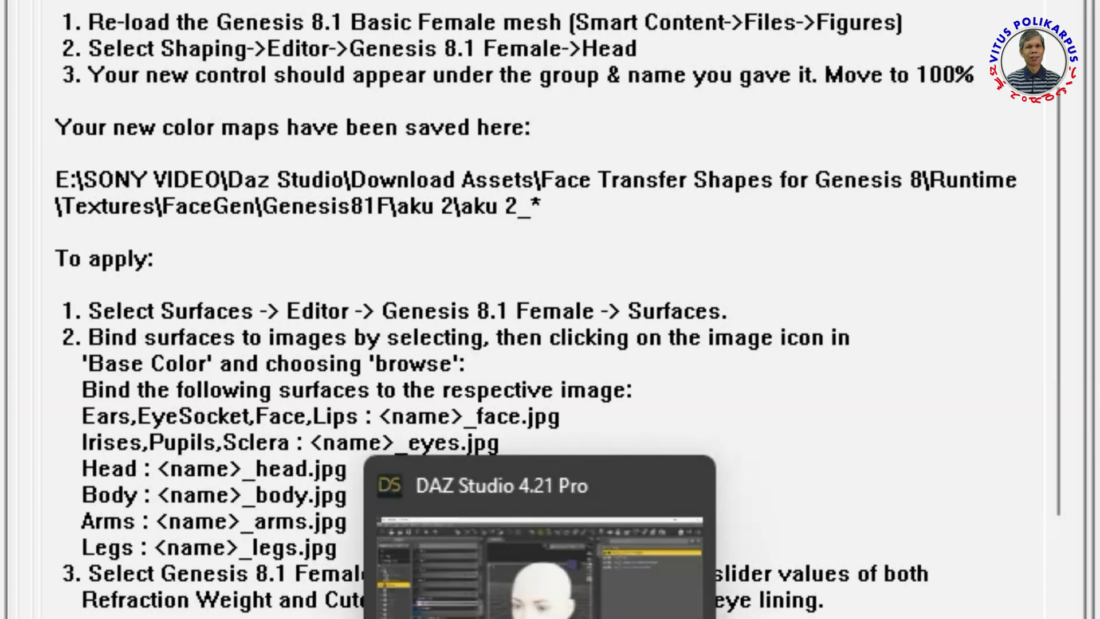
click(813, 597)
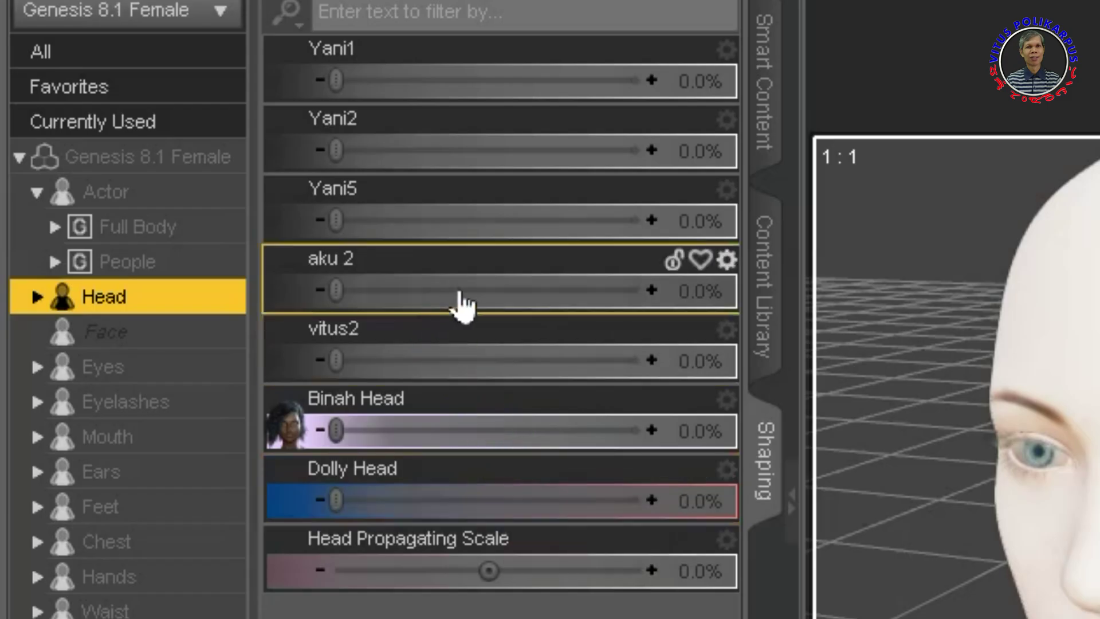
click(402, 251)
click(356, 306)
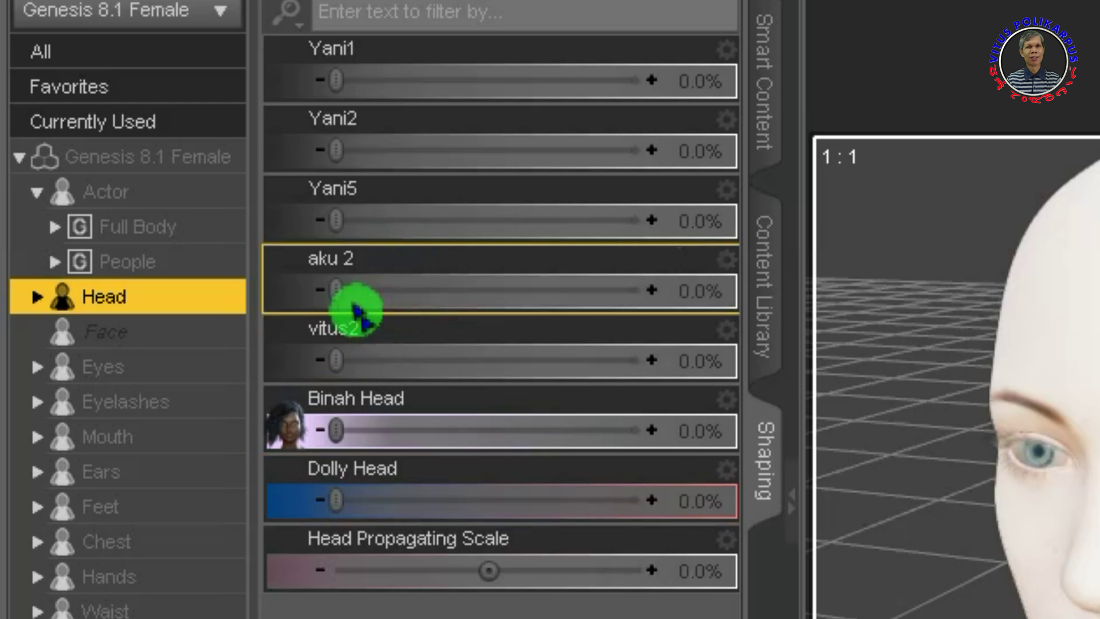
drag(338, 300, 746, 305)
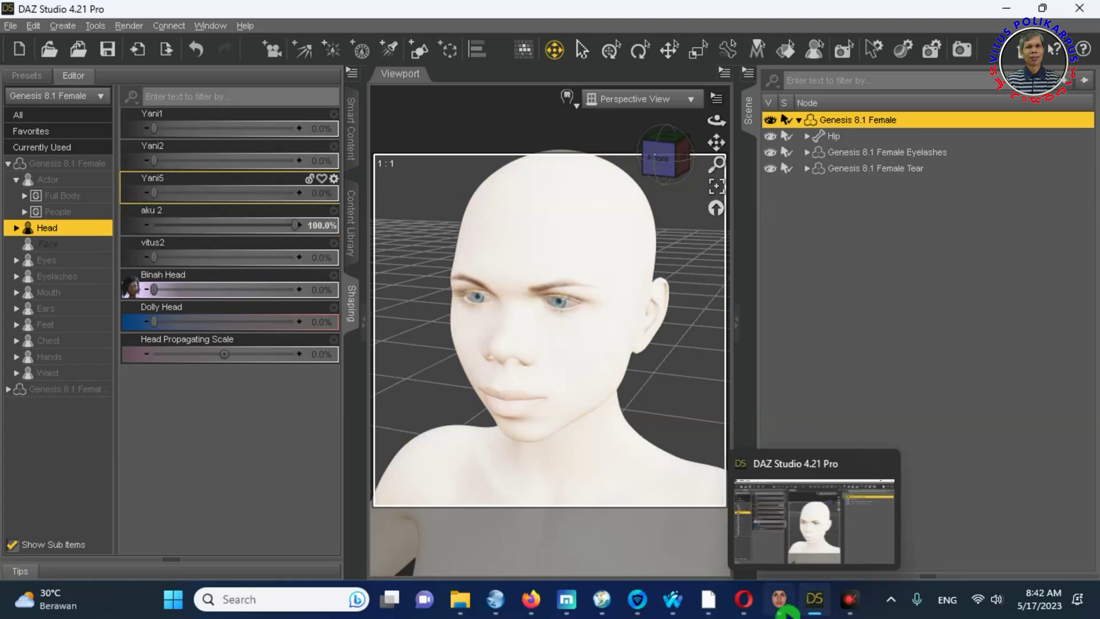
Consult FaceGen Artist Pro's colour map instructions and add a Surfaces pane to DAZ Studio, docked in the group with Shaping
click(779, 598)
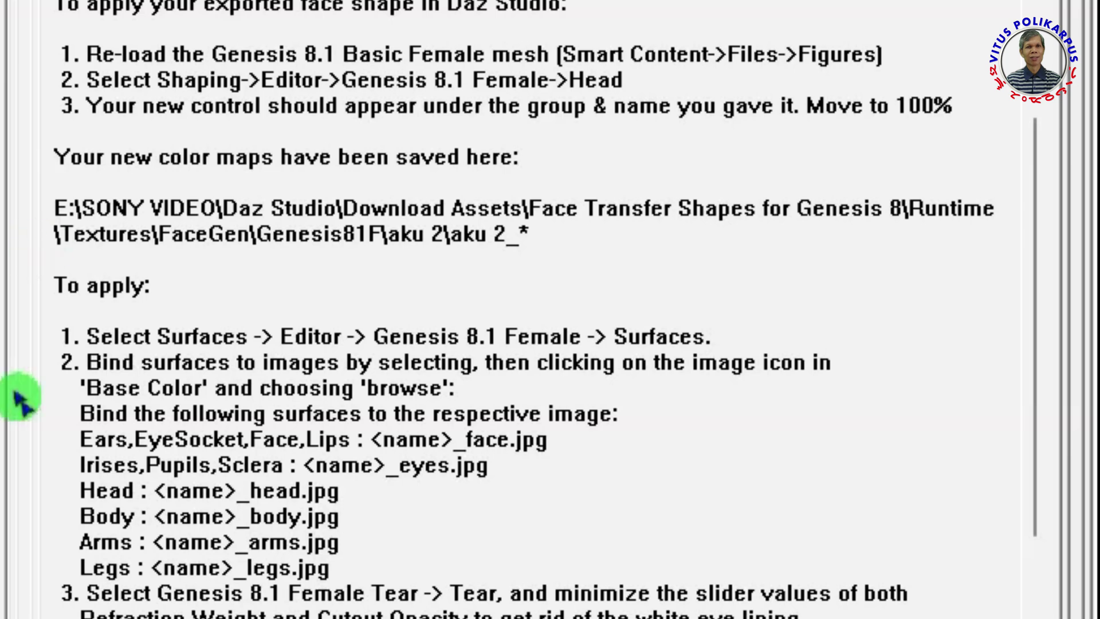
drag(1034, 244, 1059, 431)
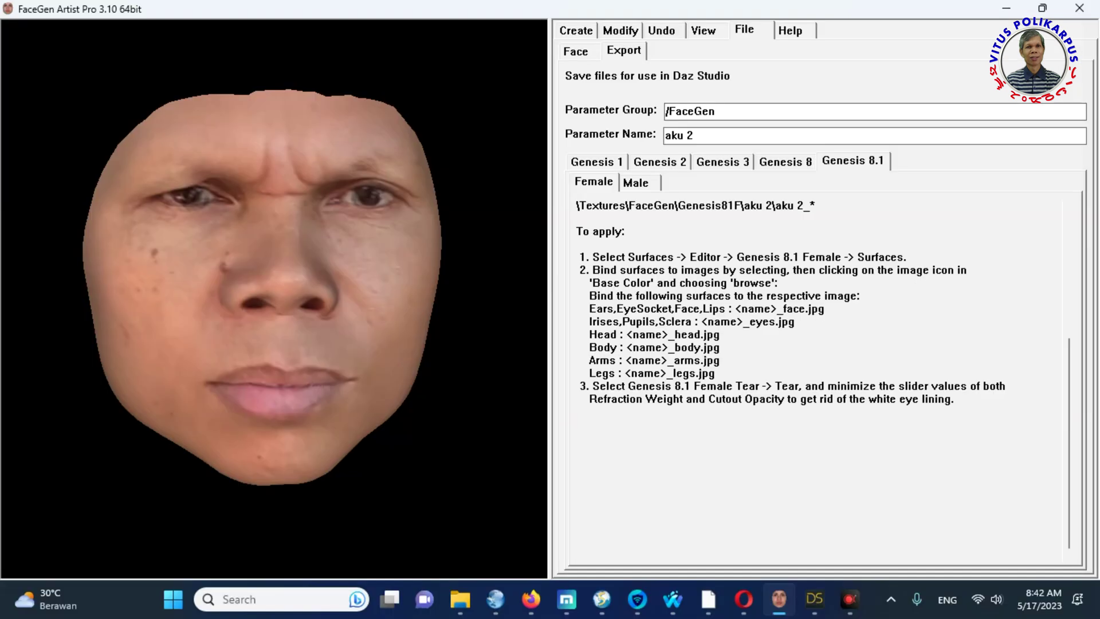
click(814, 598)
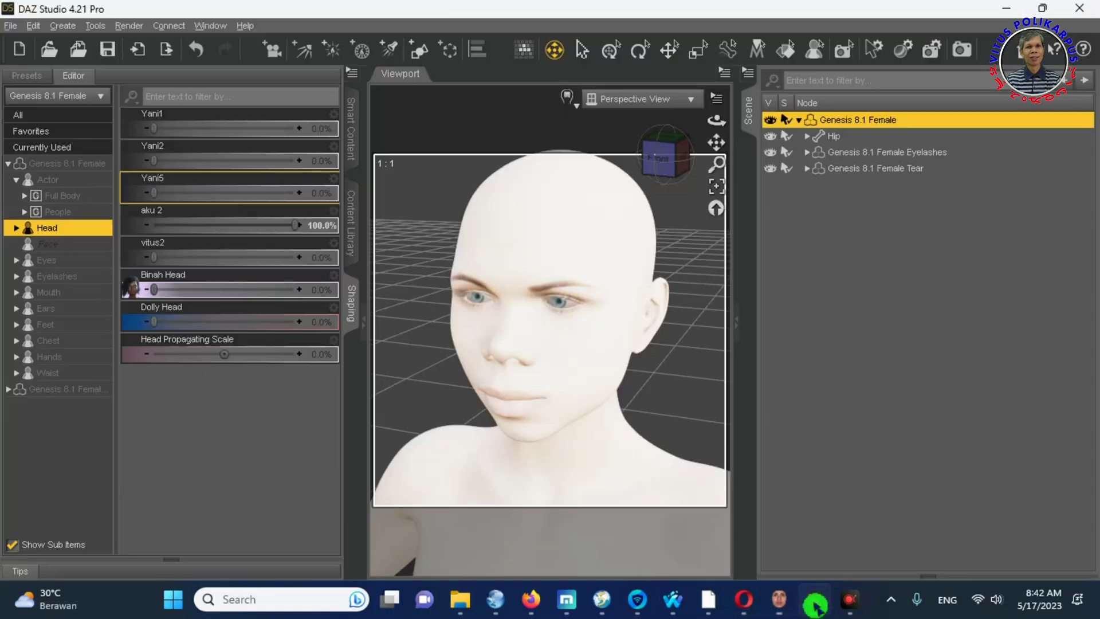
right_click(354, 373)
mouse_move(413, 380)
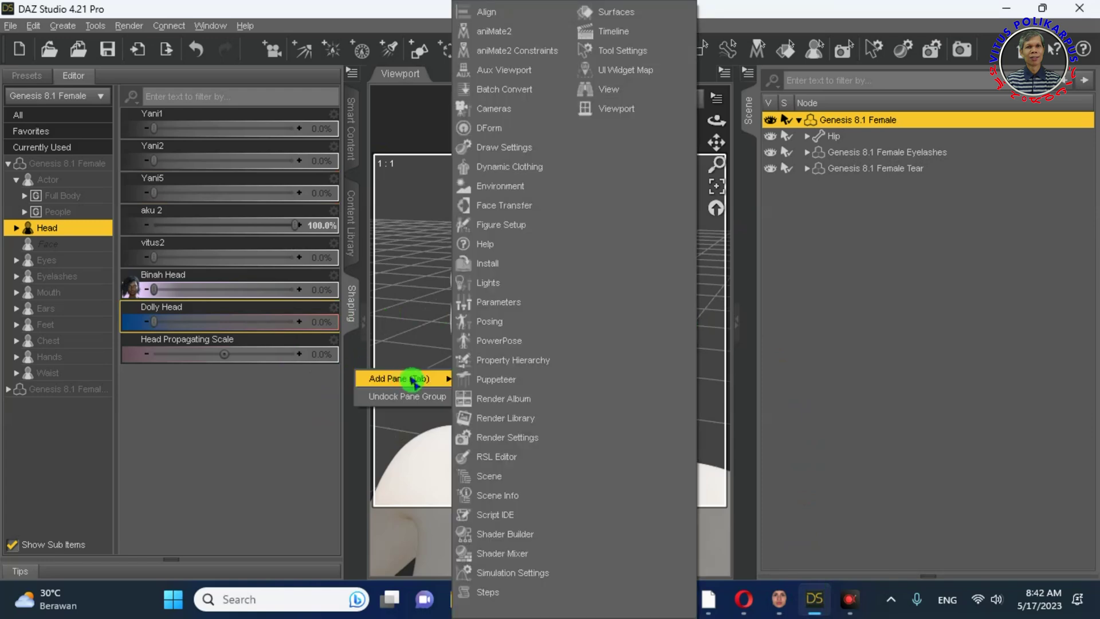
click(753, 202)
right_click(750, 213)
mouse_move(799, 221)
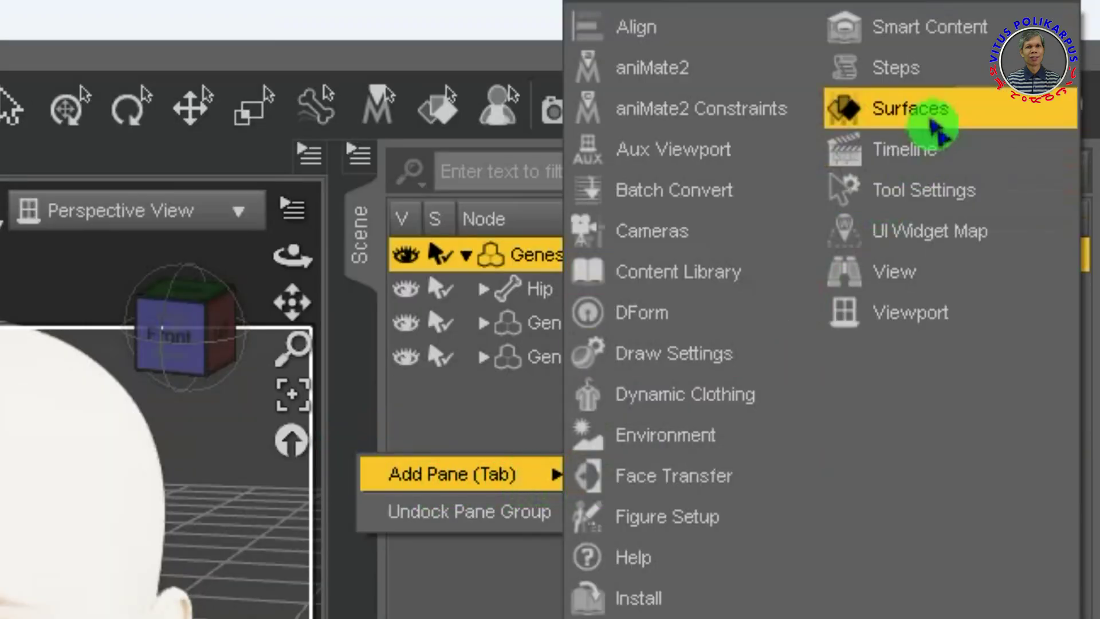
click(933, 123)
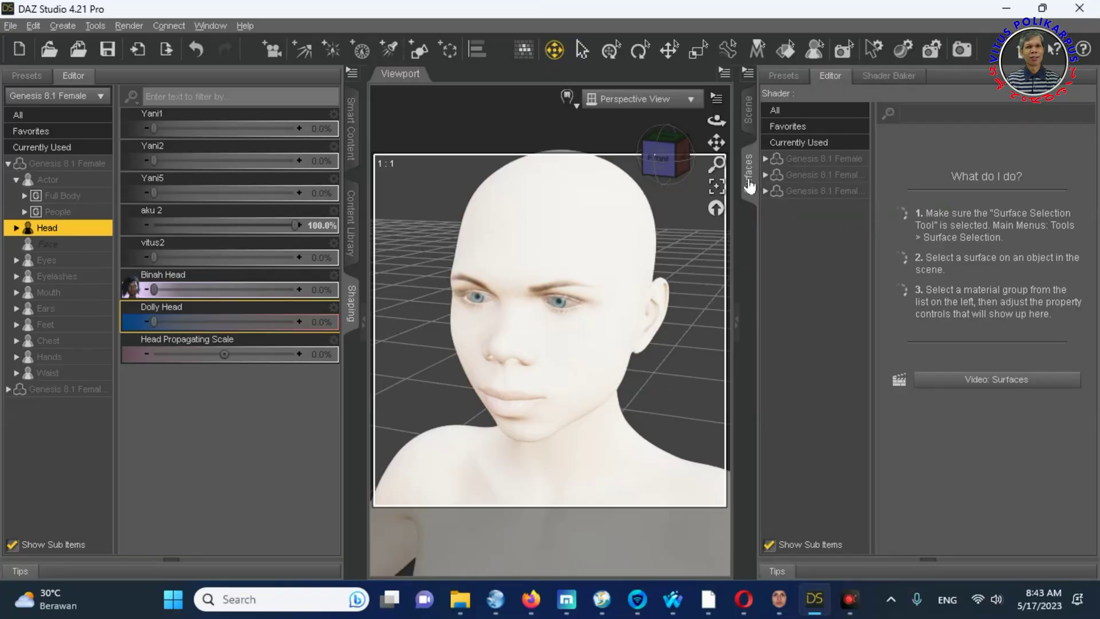
drag(358, 377, 357, 379)
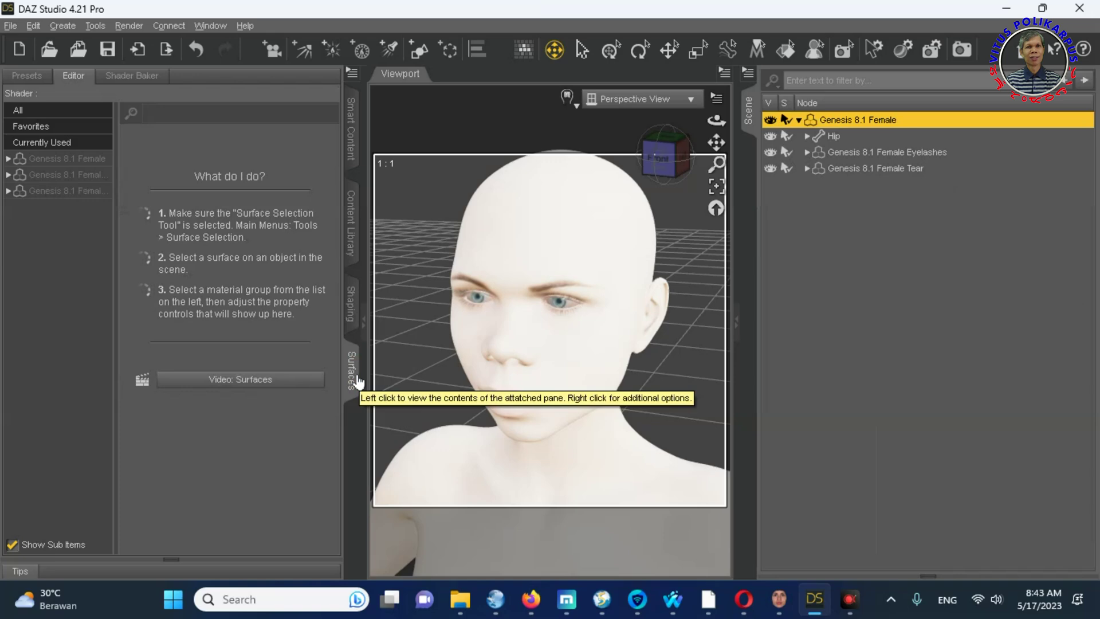
Expand the Surfaces group of Genesis 8.1 Female in the Surfaces editor to list its individual surfaces
click(779, 599)
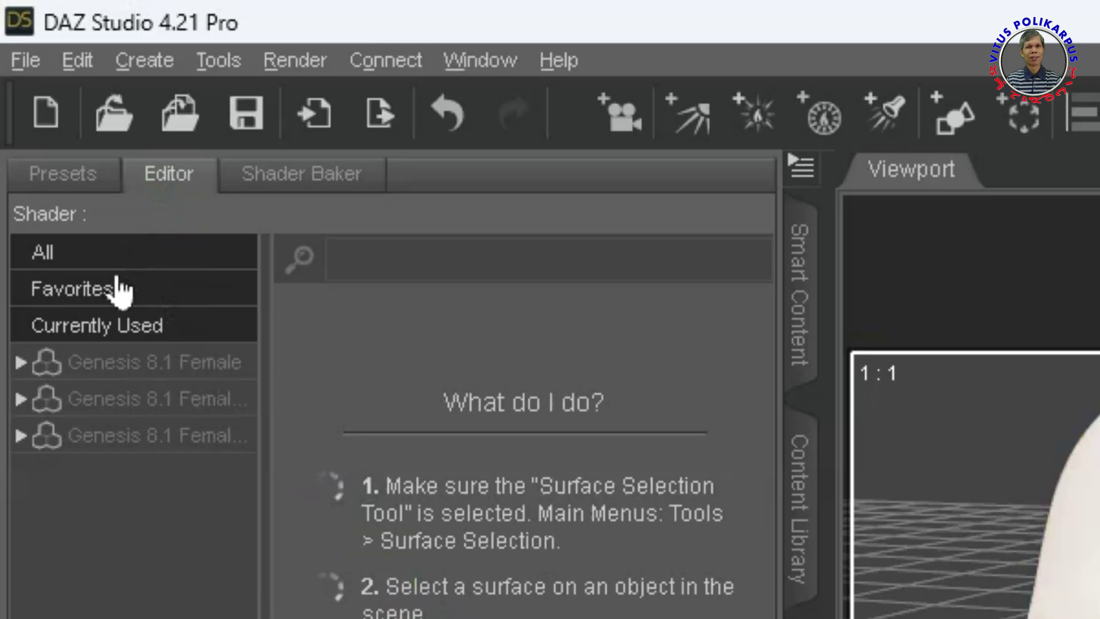
click(152, 229)
click(162, 209)
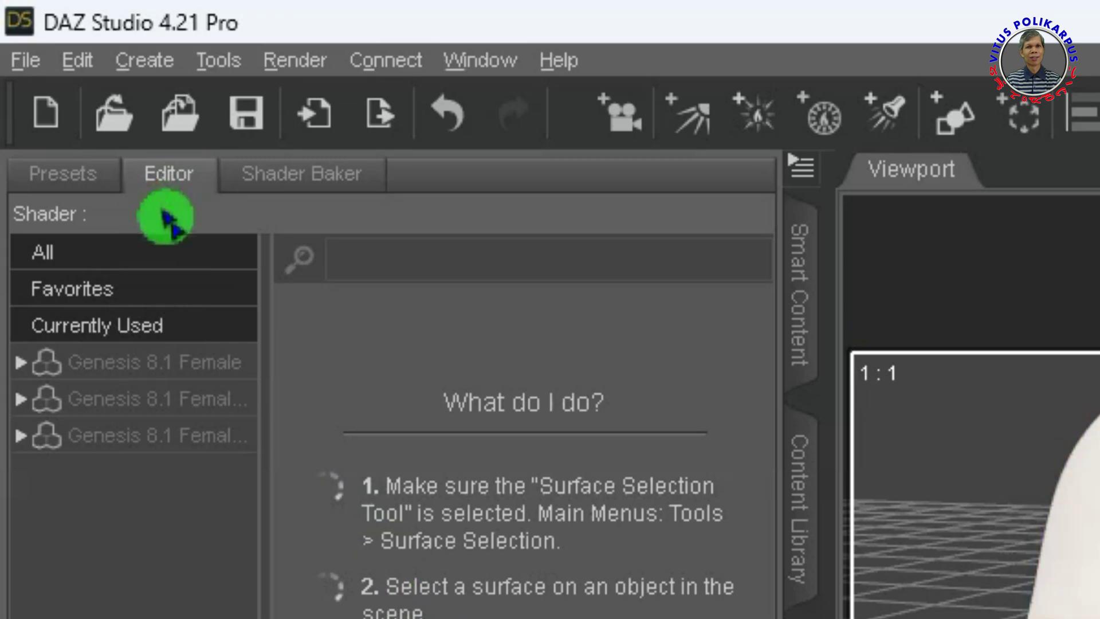
click(91, 365)
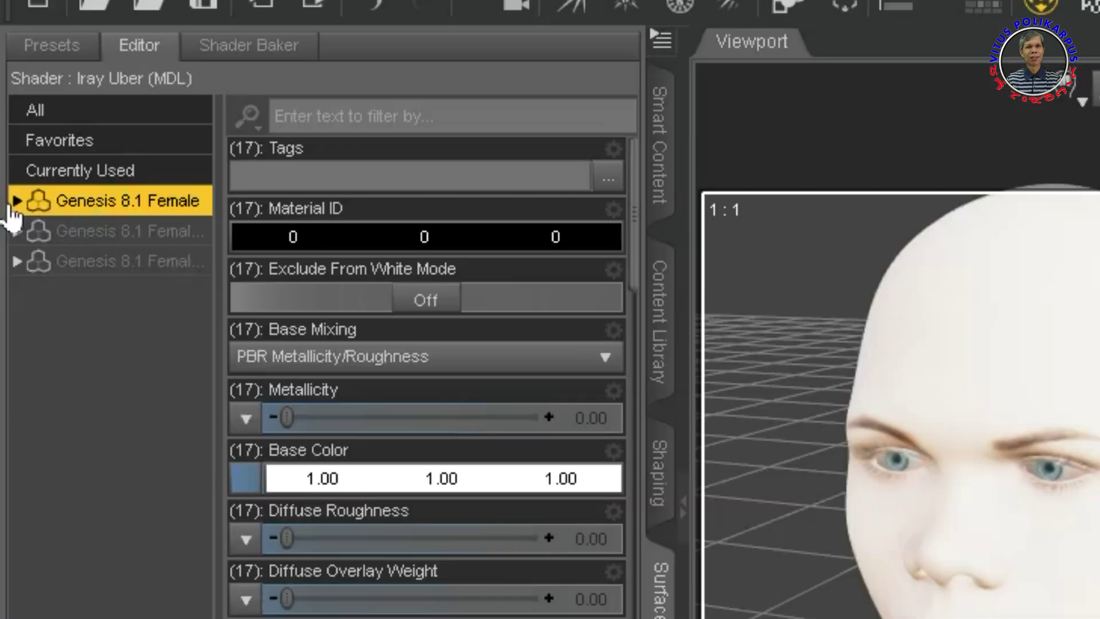
click(21, 362)
click(290, 252)
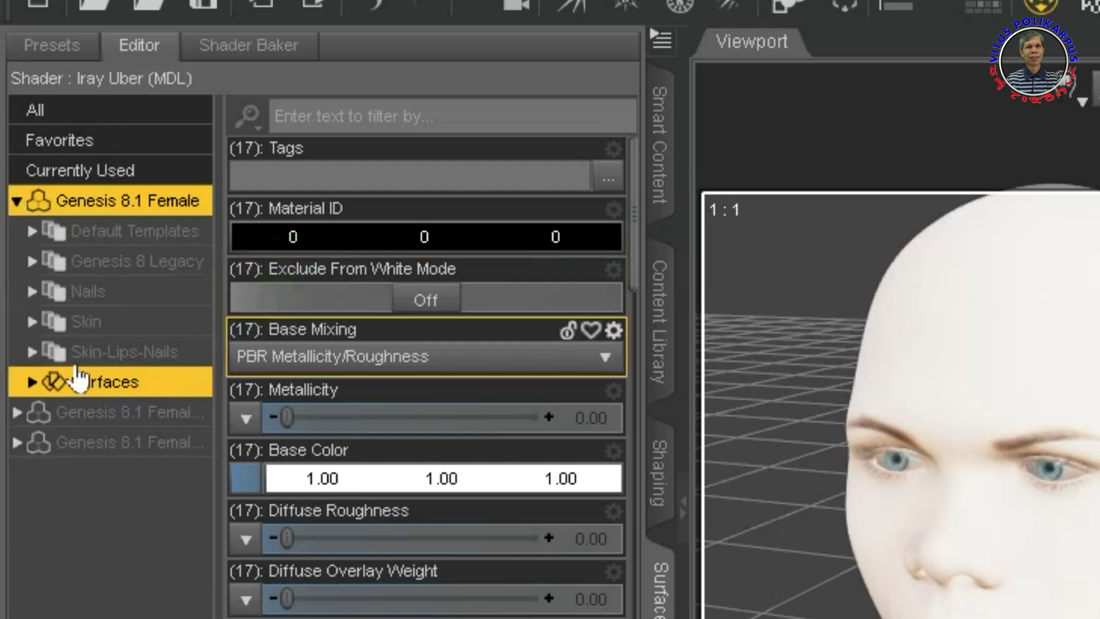
click(95, 387)
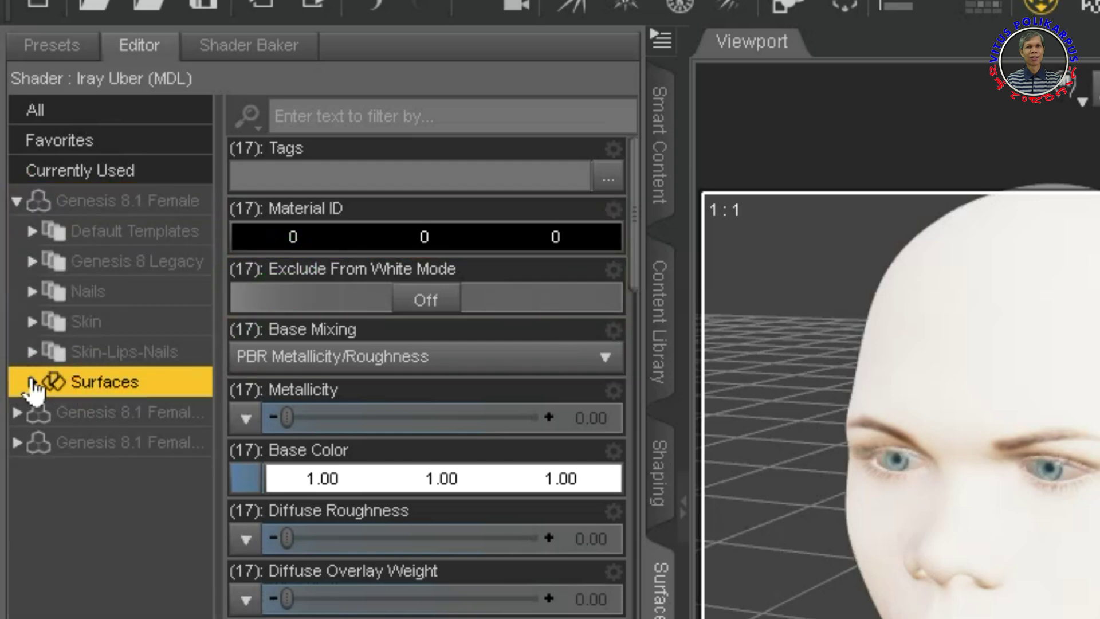
click(31, 382)
Review FaceGen Artist Pro's instructions for binding the surfaces to their colour map images, then switch back to DAZ Studio
click(779, 599)
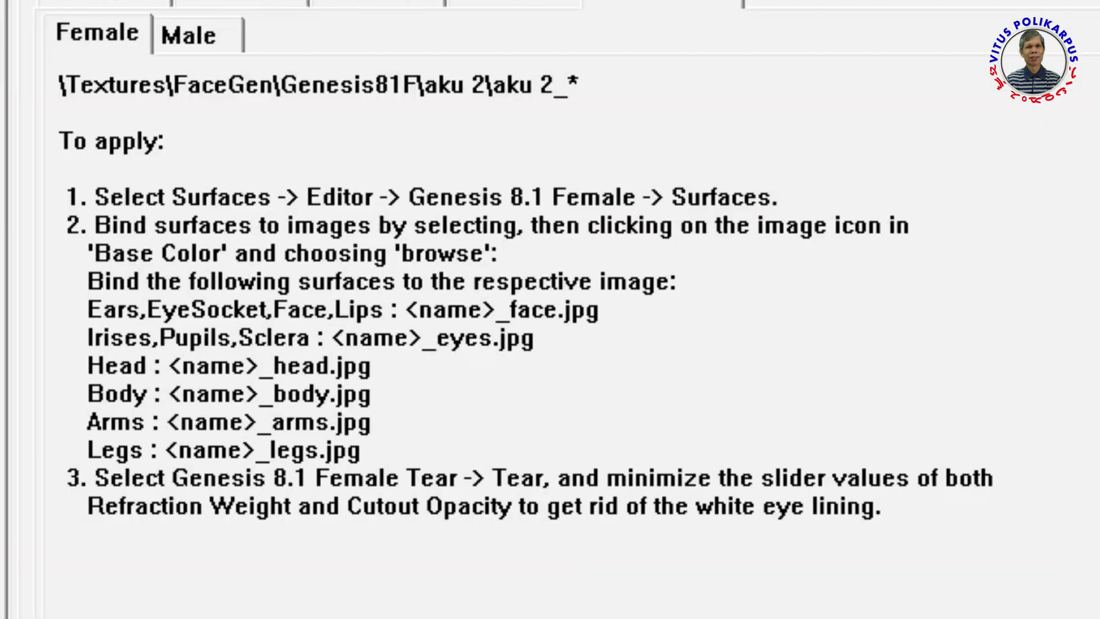
drag(81, 253, 367, 450)
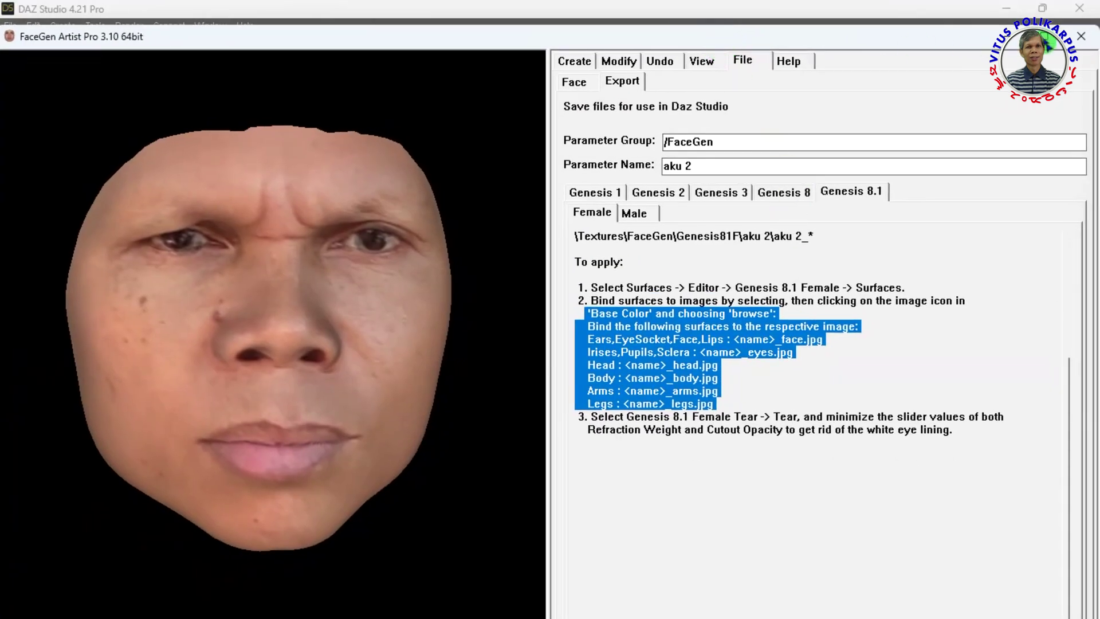
click(1045, 36)
click(813, 598)
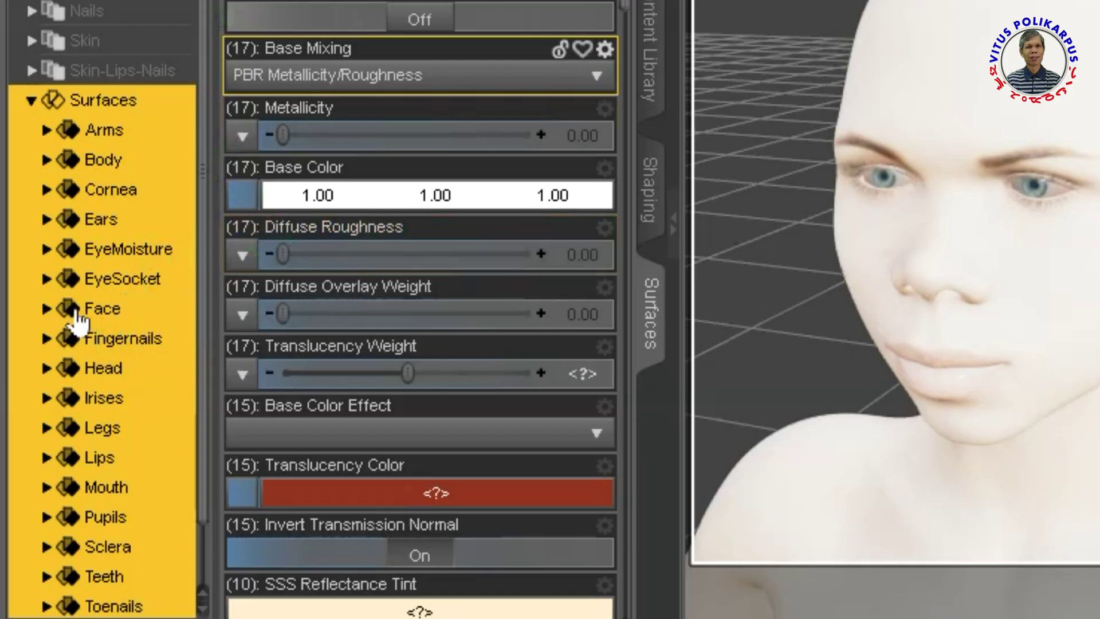
Start browsing for the Face surface's Base Color image and check the colour maps' save folder in FaceGen Artist Pro
click(39, 369)
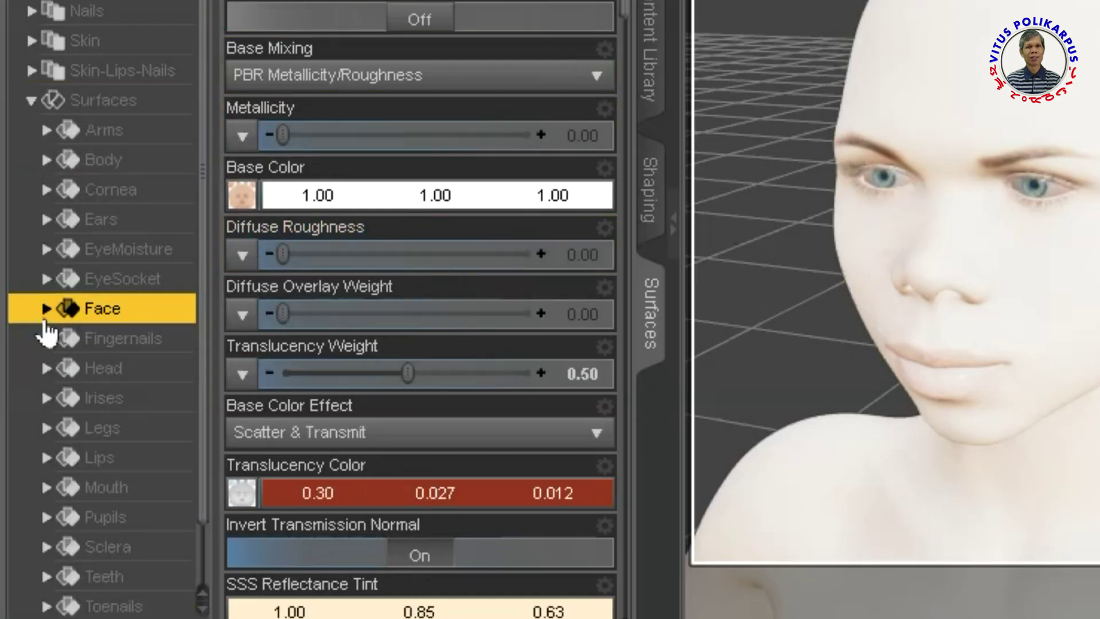
mouse_move(232, 195)
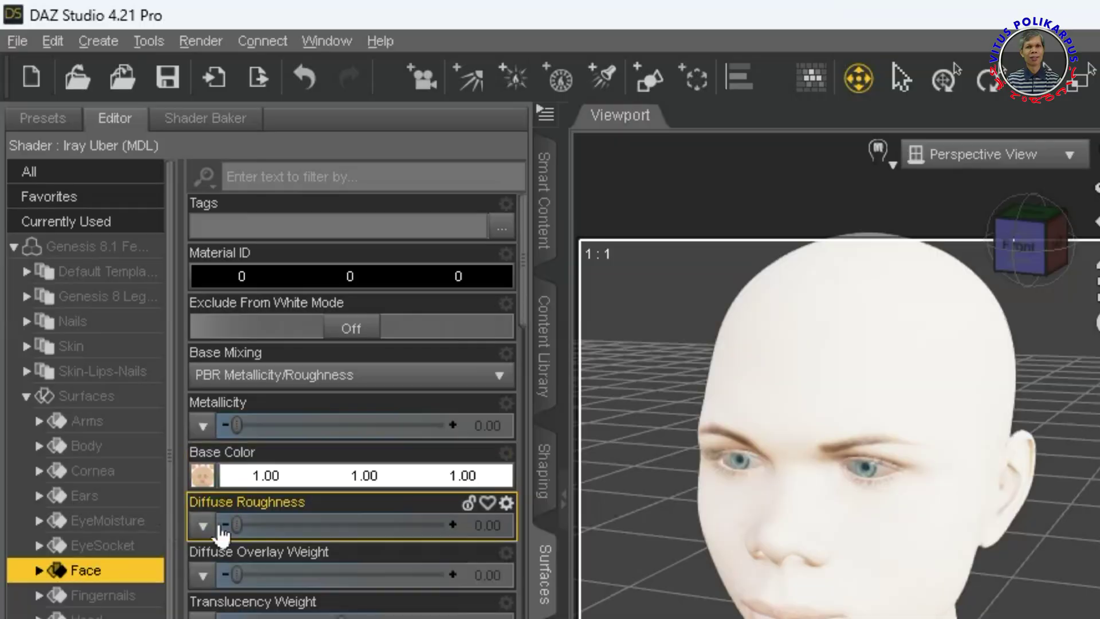
click(245, 198)
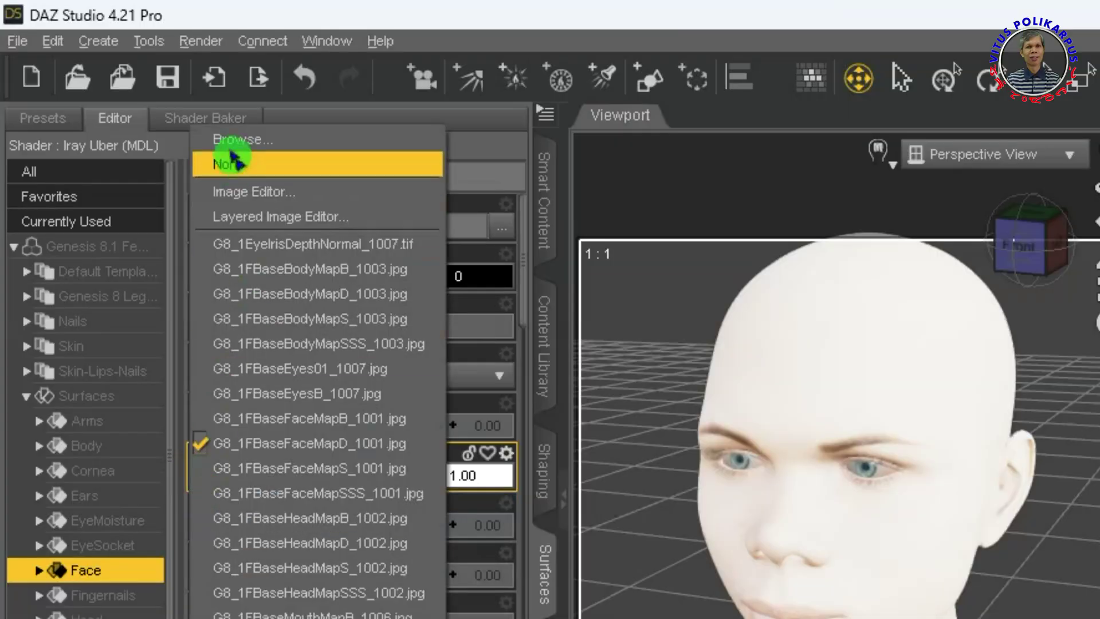
click(240, 139)
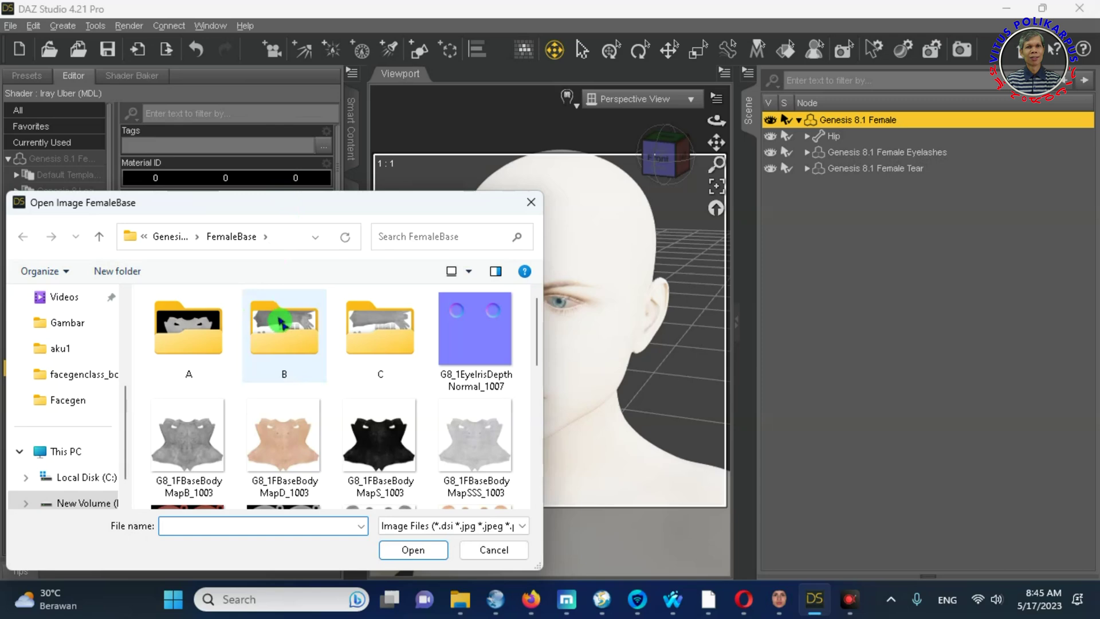
click(776, 596)
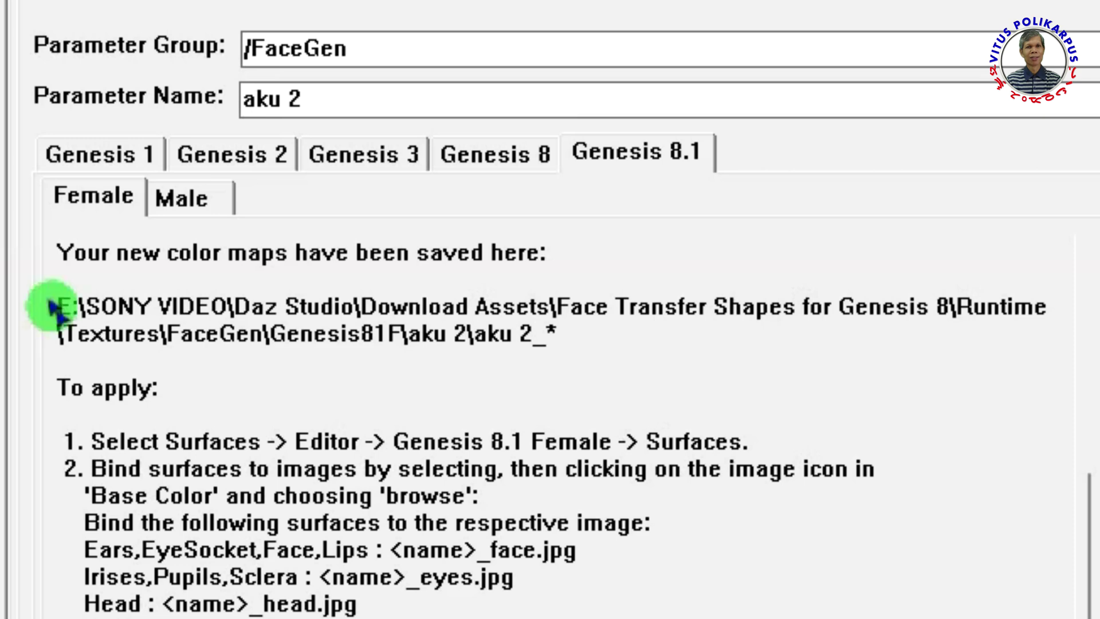
drag(559, 338, 52, 383)
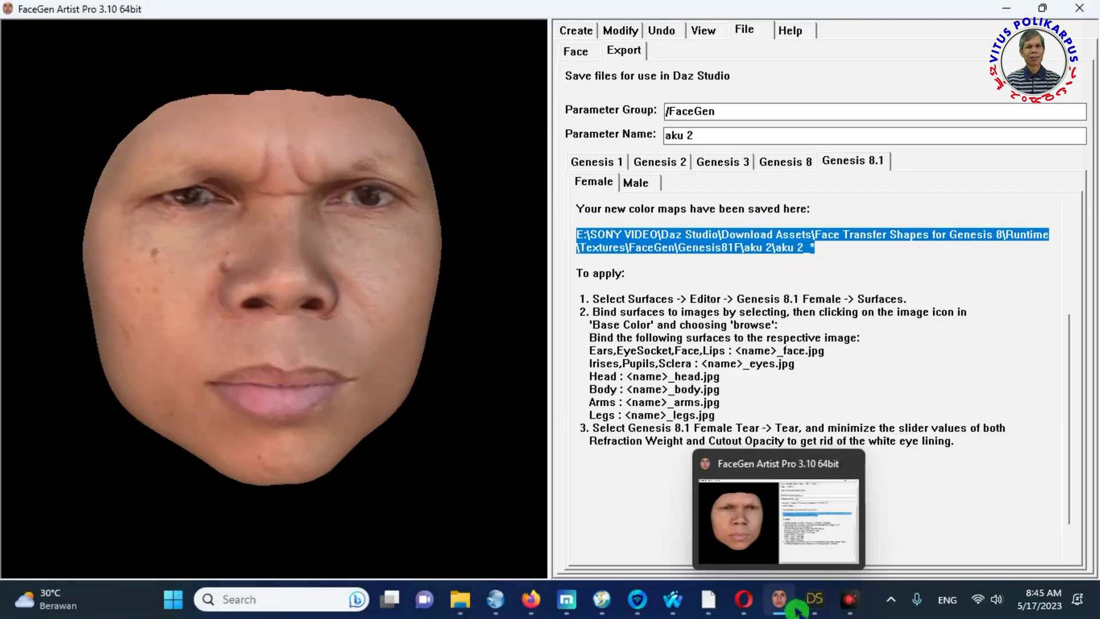
click(810, 609)
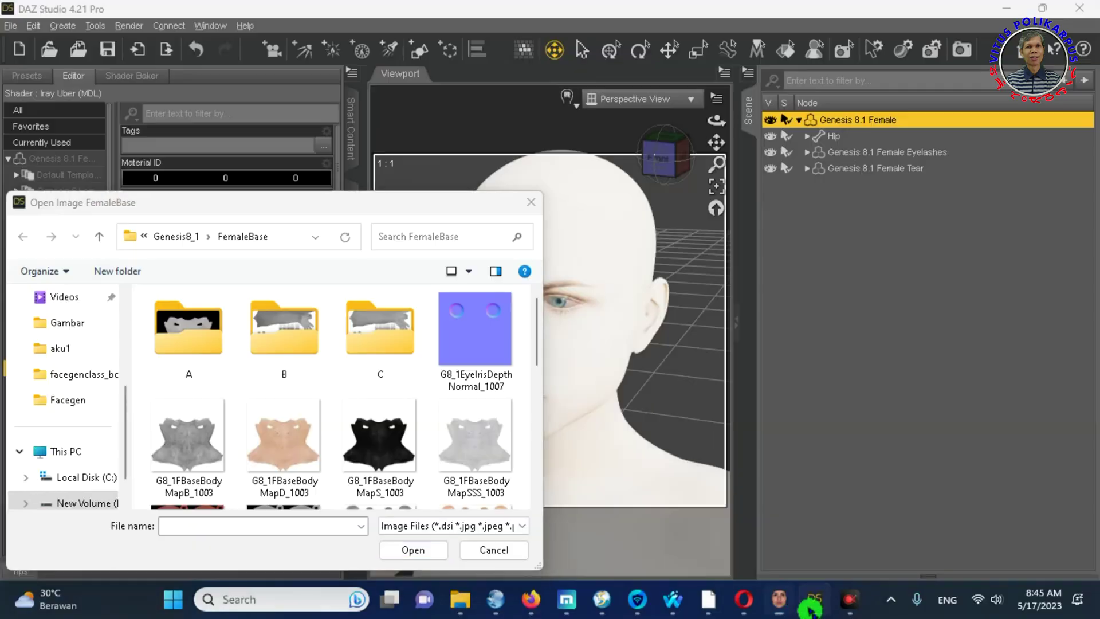
Load aku 2_face from the FaceGen\Genesis81F\aku 2 textures folder as the Face surface's Base Color image
click(70, 506)
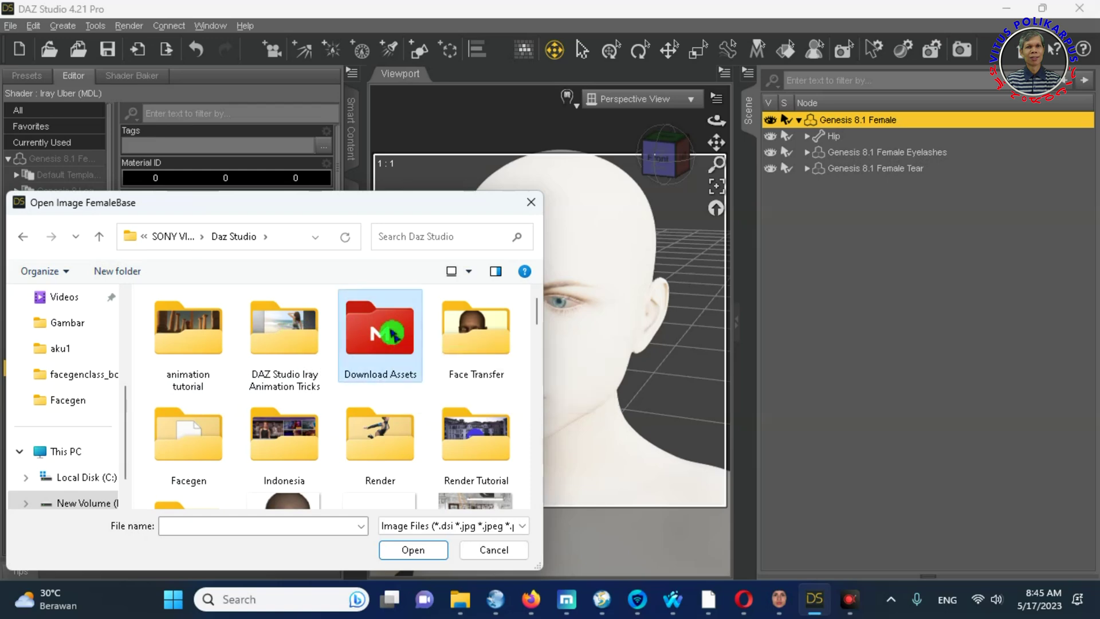
double_click(392, 334)
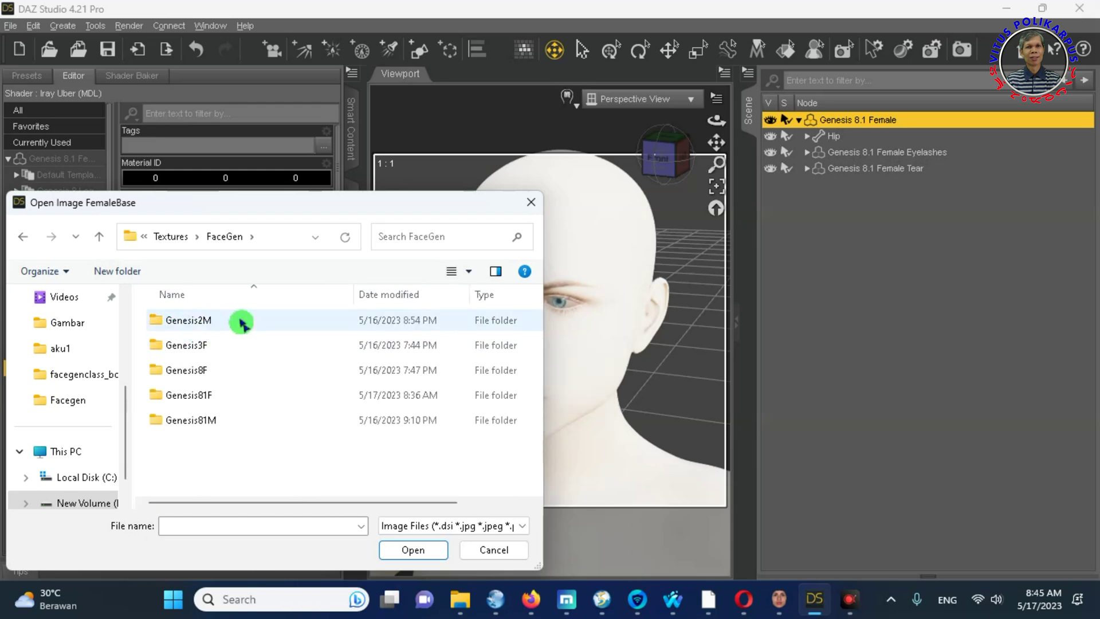
double_click(238, 317)
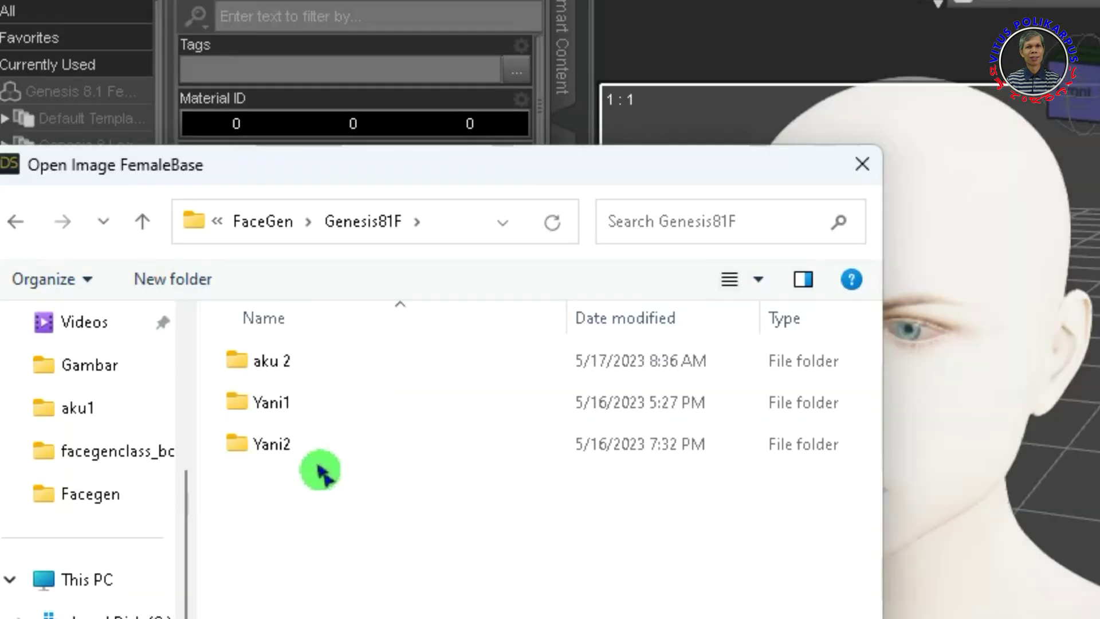
double_click(299, 360)
click(487, 347)
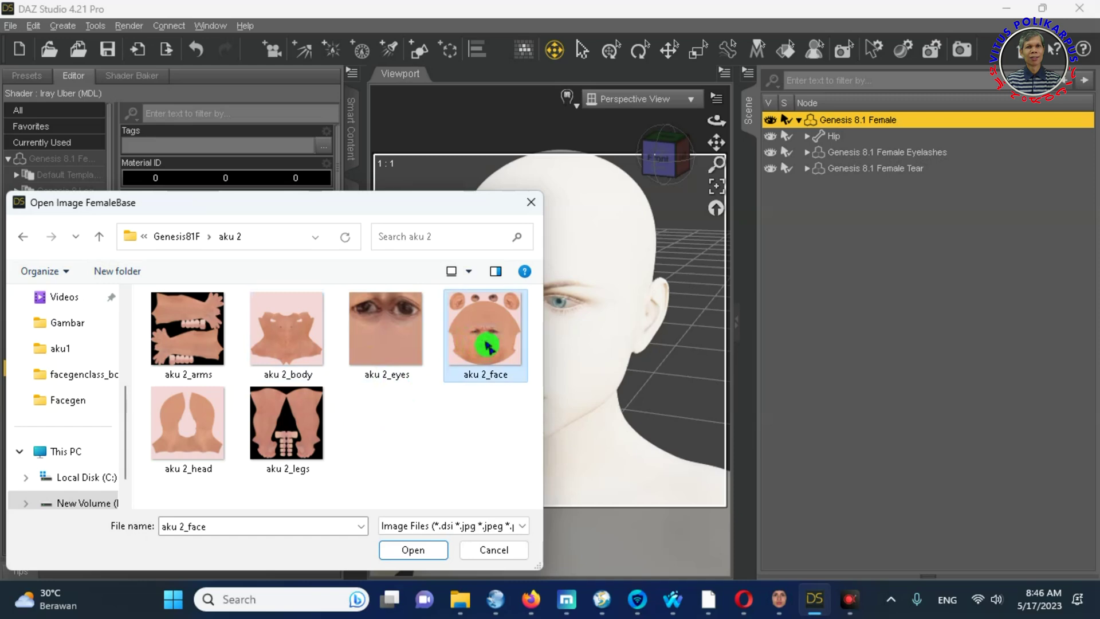
click(412, 550)
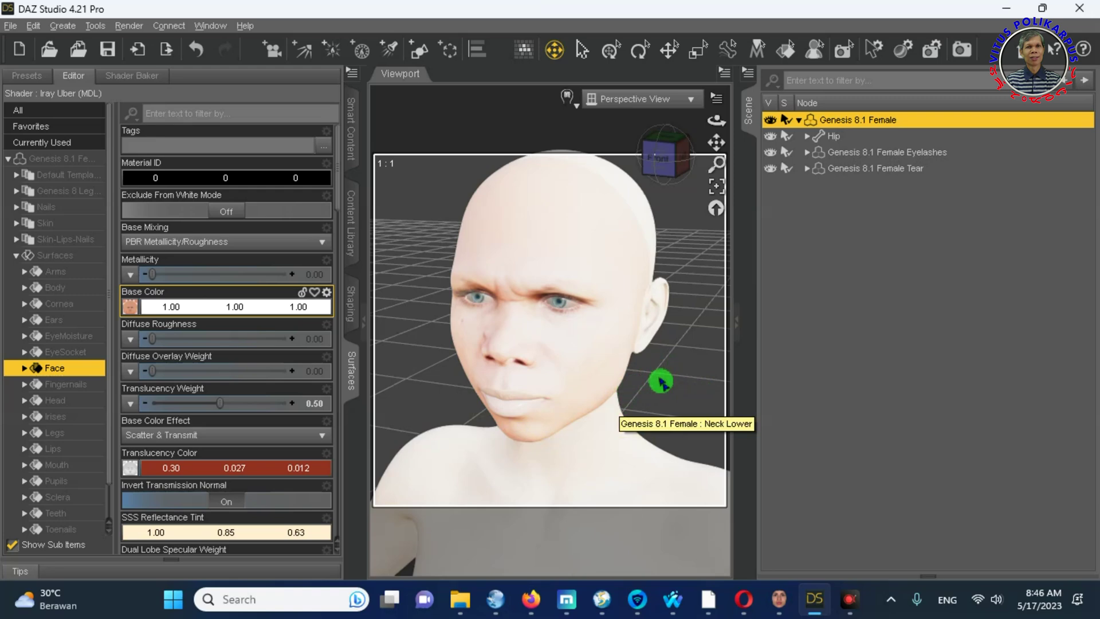
Check the surface-to-image list in FaceGen Artist Pro, then inspect the textured face in DAZ Studio from another angle
click(768, 600)
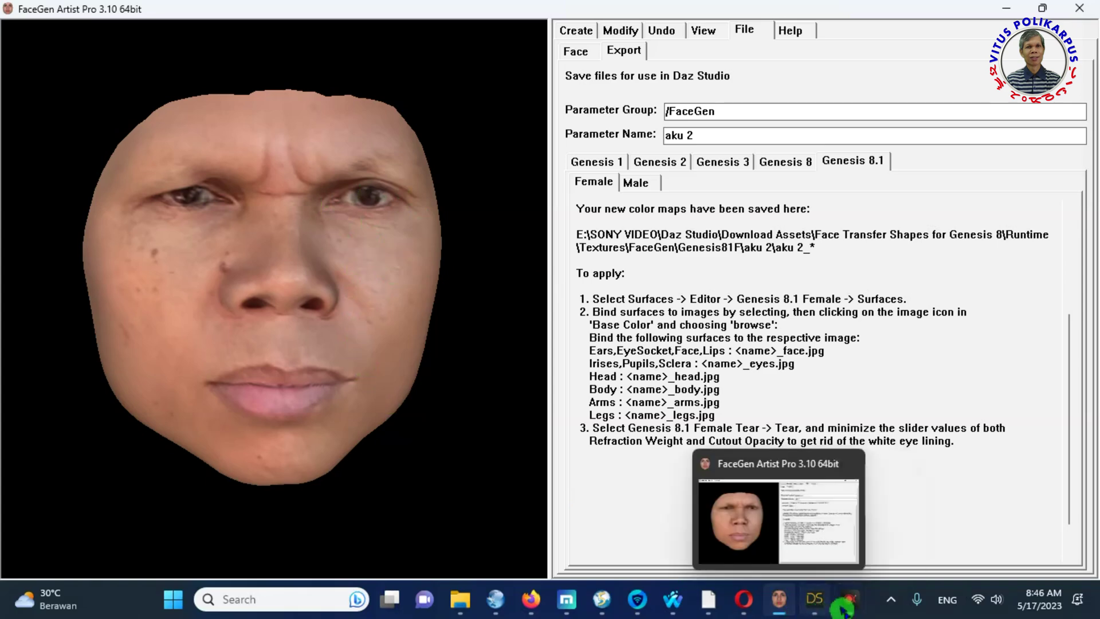
click(823, 609)
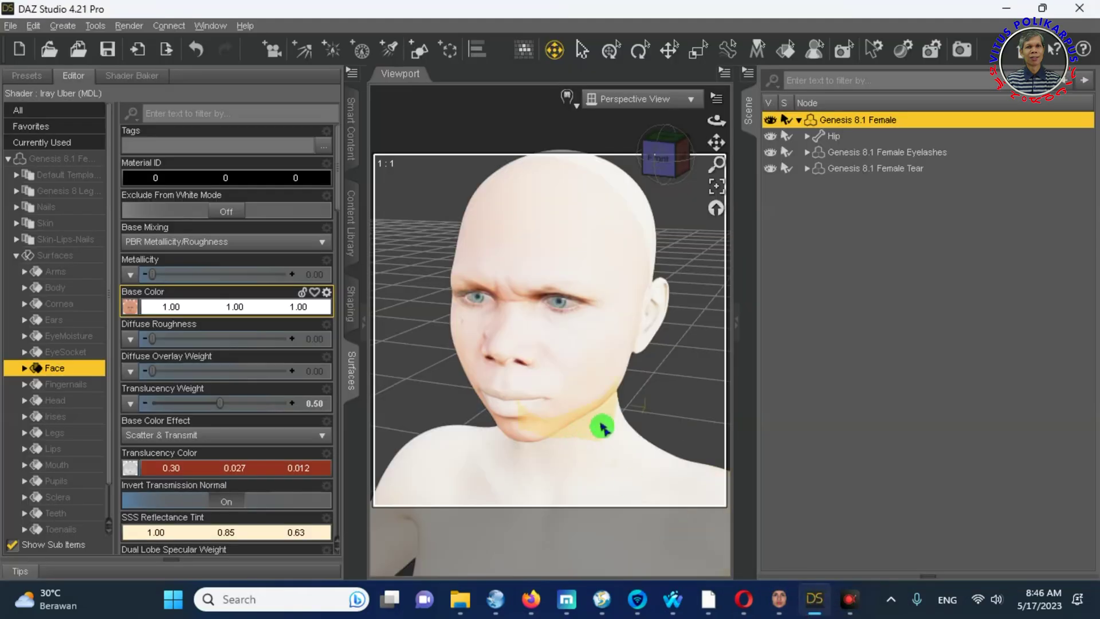
mouse_move(714, 124)
mouse_down()
mouse_move(742, 127)
mouse_move(714, 143)
mouse_move(691, 119)
mouse_move(716, 132)
mouse_move(721, 117)
mouse_move(720, 136)
mouse_move(716, 124)
mouse_up()
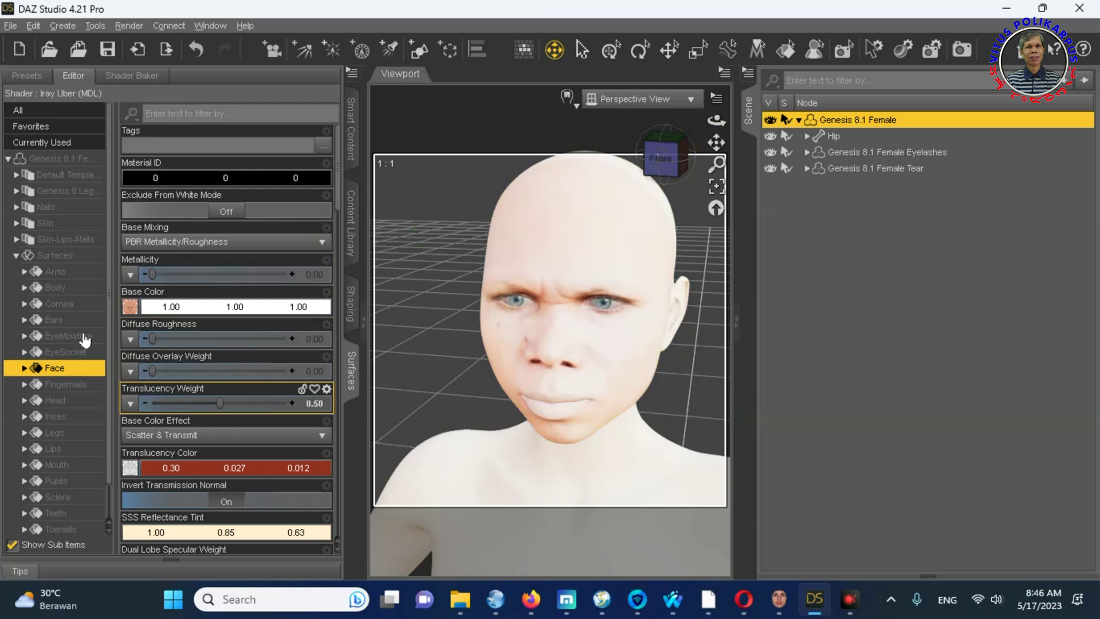
Set the Head surface's Base Color image to aku 2_head from the FaceGen\Genesis81F\aku 2 textures folder
click(59, 401)
mouse_move(130, 310)
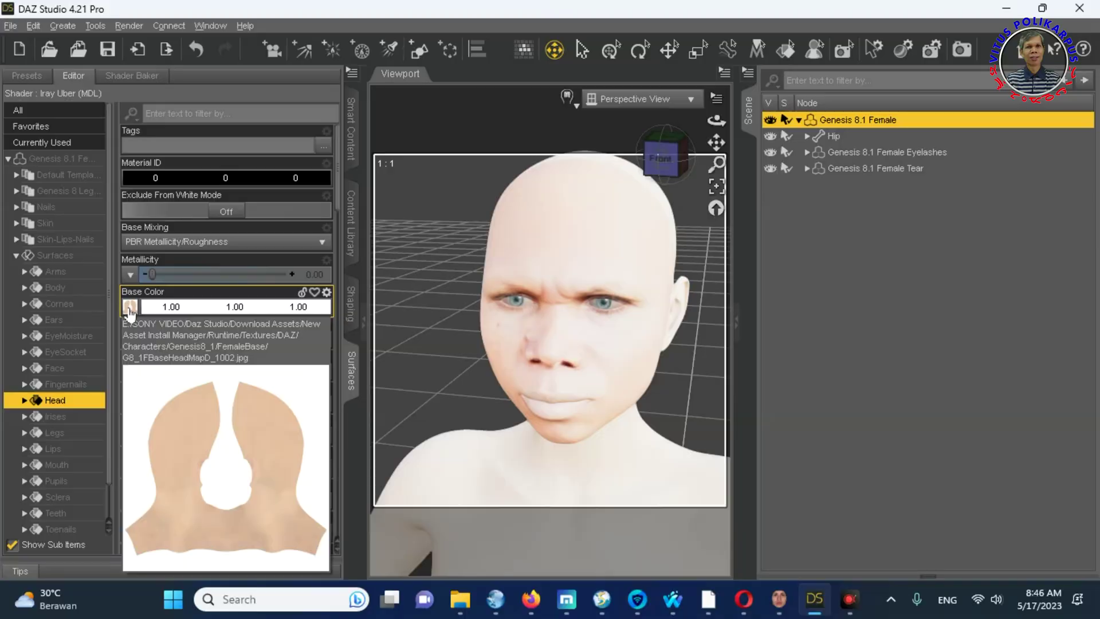
click(130, 309)
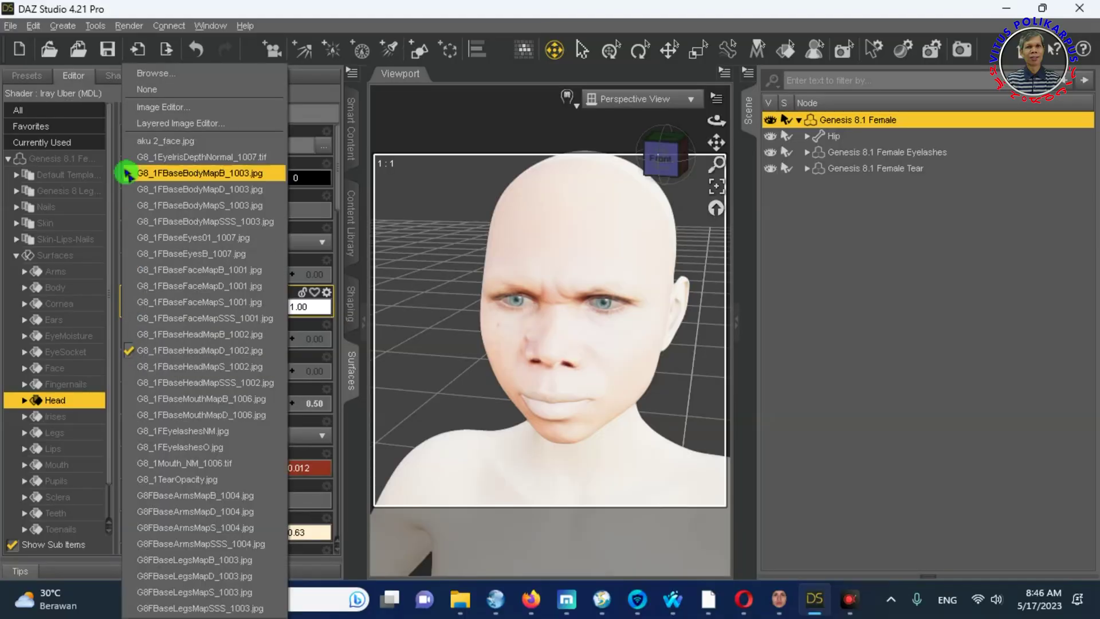
click(143, 67)
click(86, 503)
scroll(228, 376, down, 5)
double_click(356, 393)
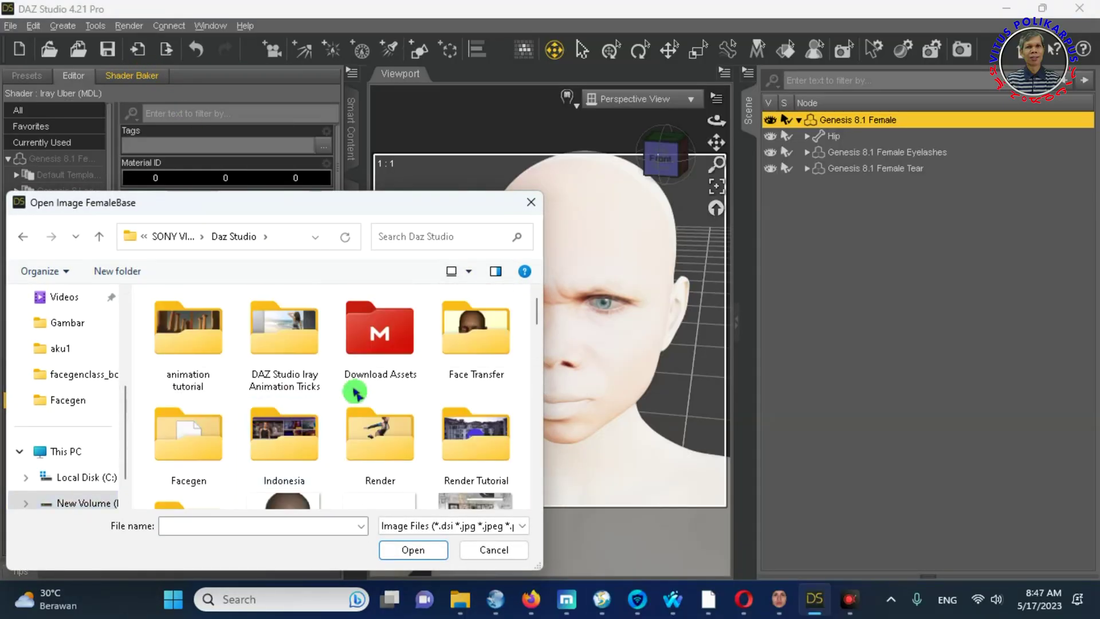
double_click(375, 361)
double_click(244, 380)
double_click(238, 358)
double_click(228, 395)
double_click(252, 320)
click(200, 426)
click(418, 551)
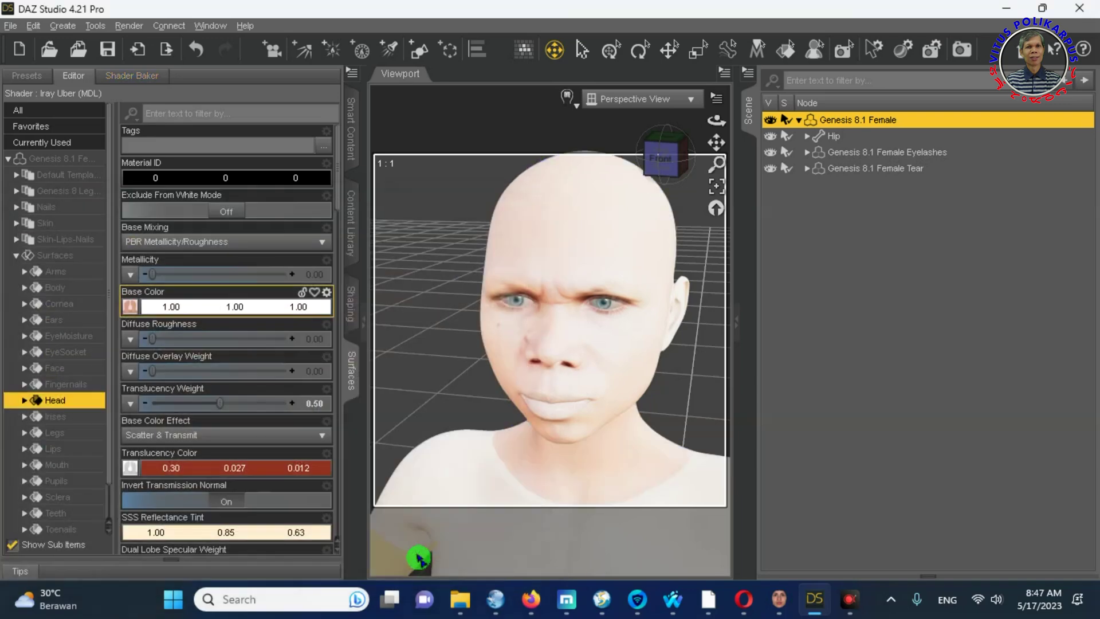
drag(716, 120, 676, 110)
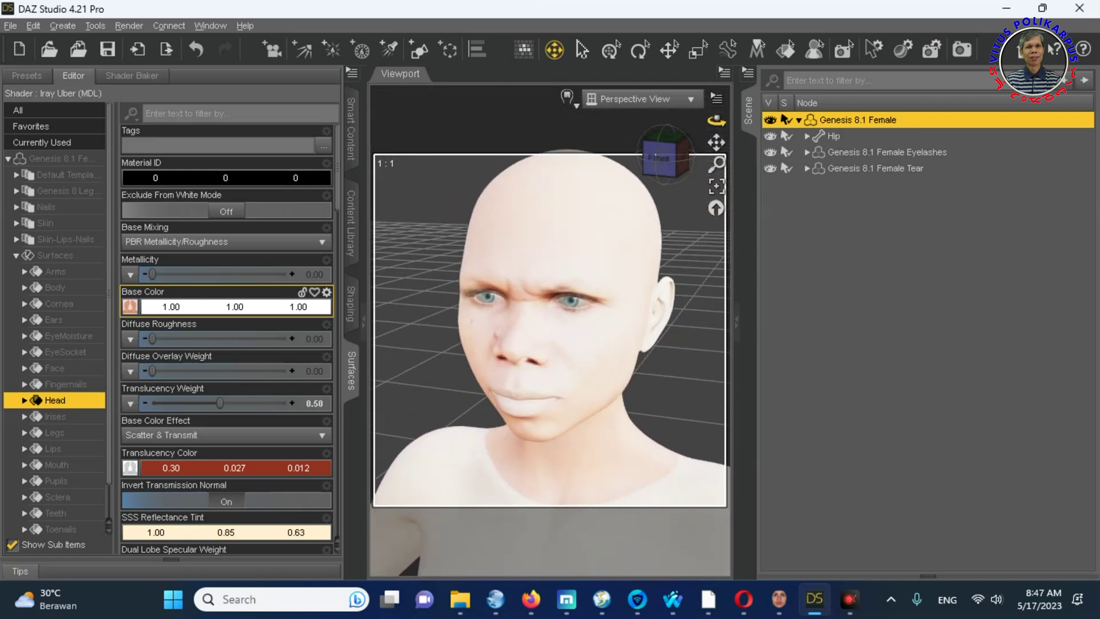
Examine the Lips surface's Base Color image and recheck the surface bindings in FaceGen Artist Pro, then return to DAZ Studio
click(123, 423)
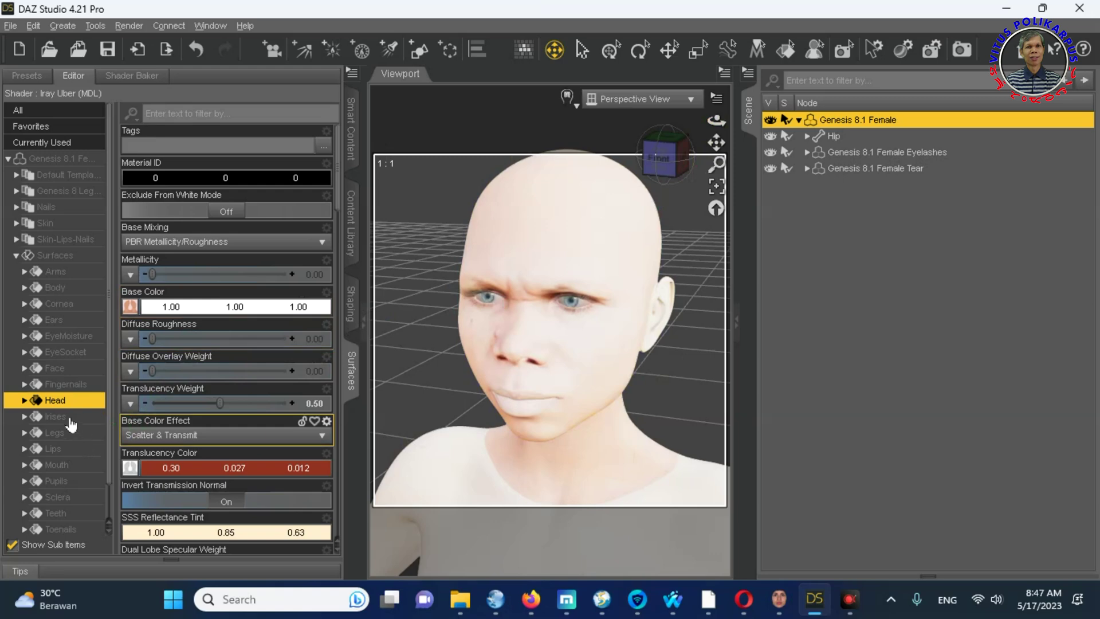
click(69, 417)
click(68, 433)
click(67, 447)
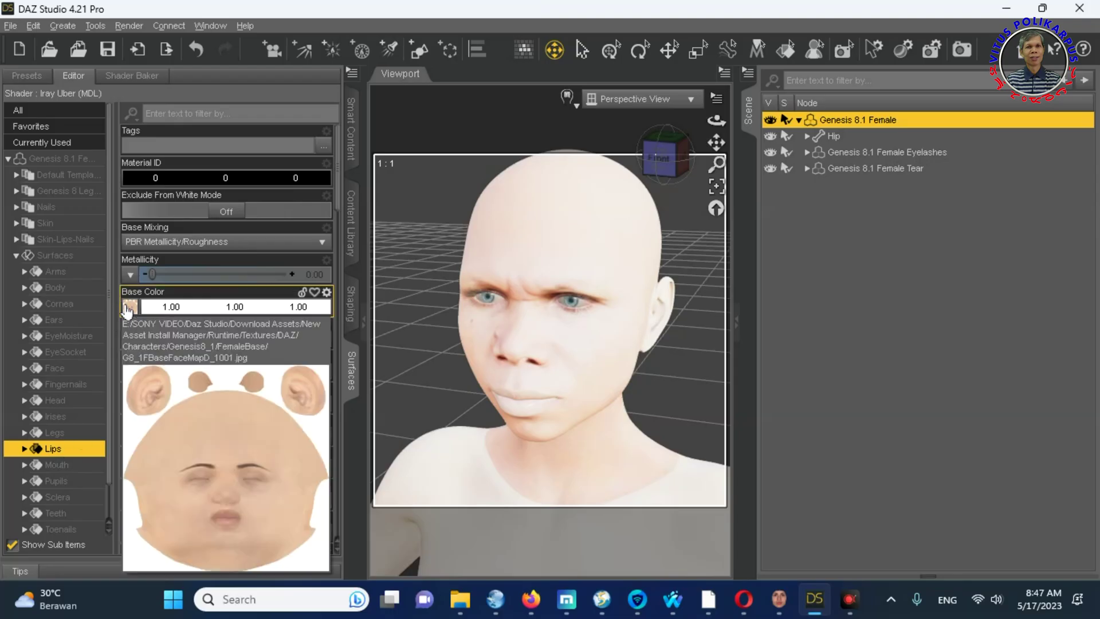
click(781, 607)
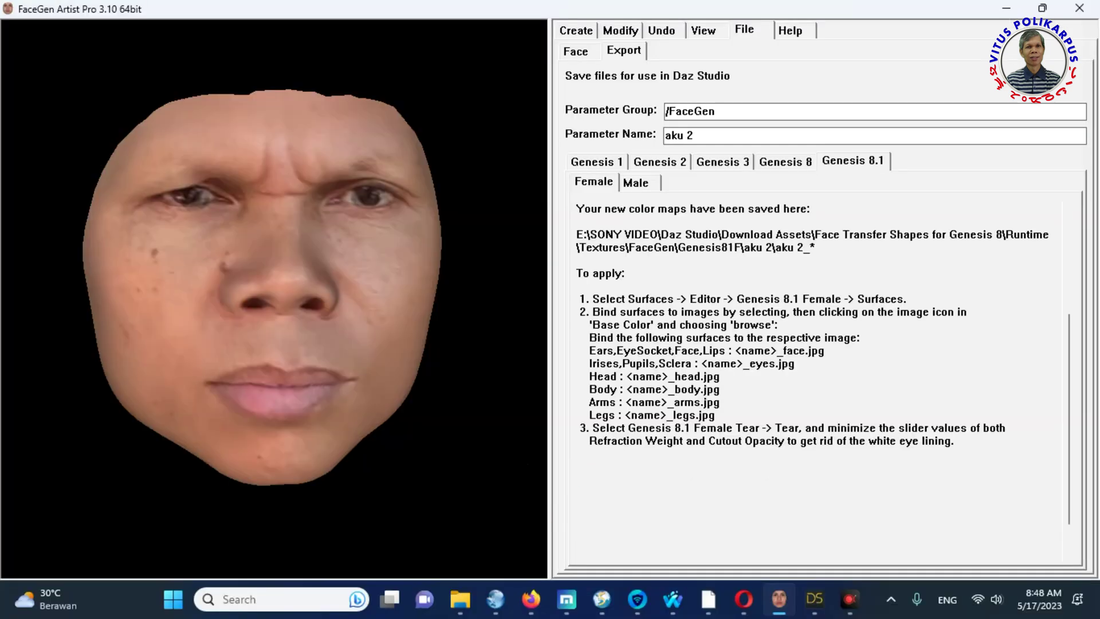
click(812, 599)
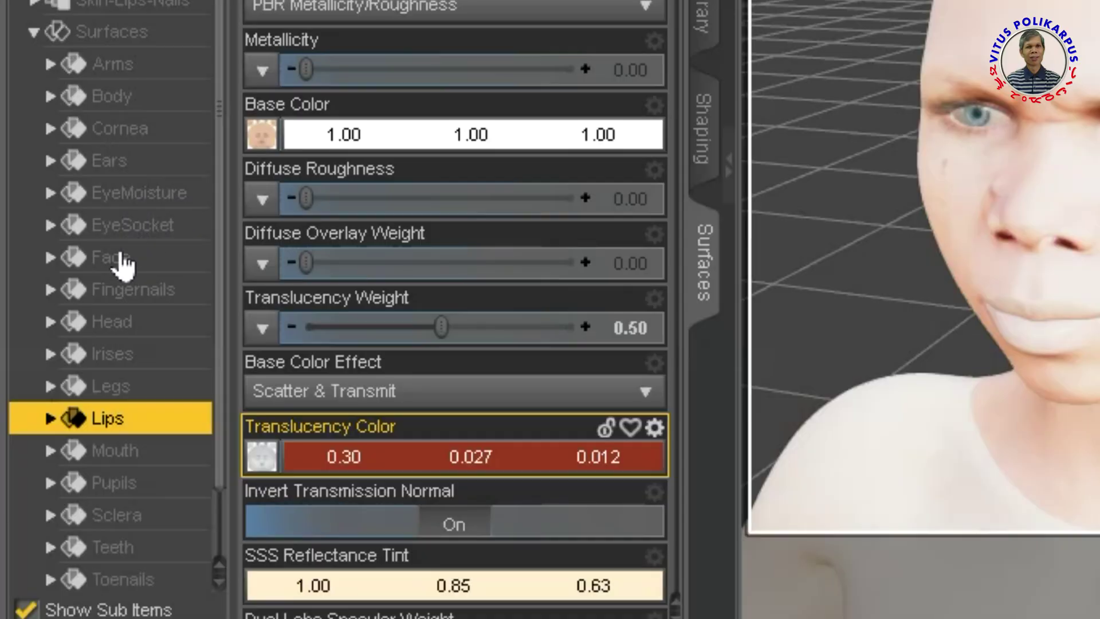
Set the Irises surface's Base Color image to aku 2_face from the FaceGen\Genesis81F\aku 2 textures folder
click(60, 368)
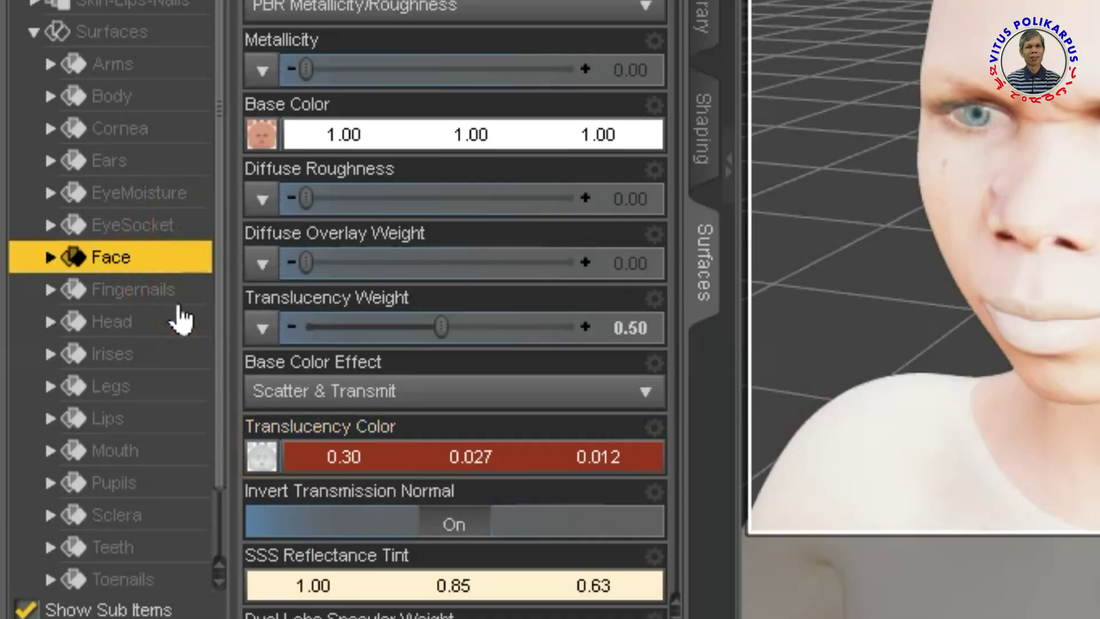
click(112, 325)
click(127, 364)
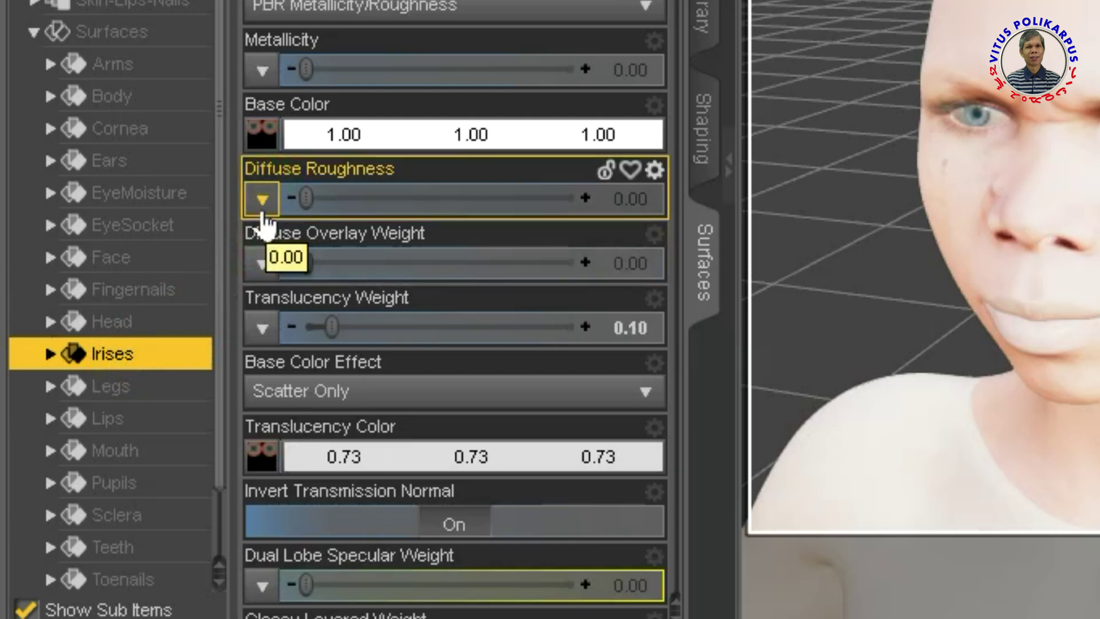
mouse_move(263, 143)
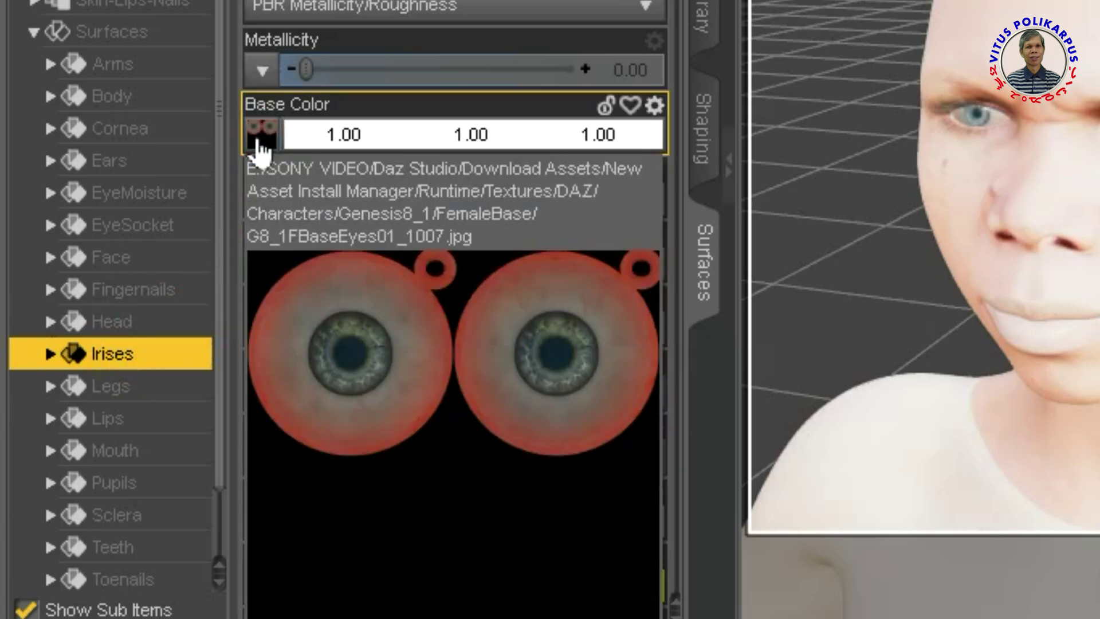
click(258, 142)
click(88, 458)
double_click(210, 359)
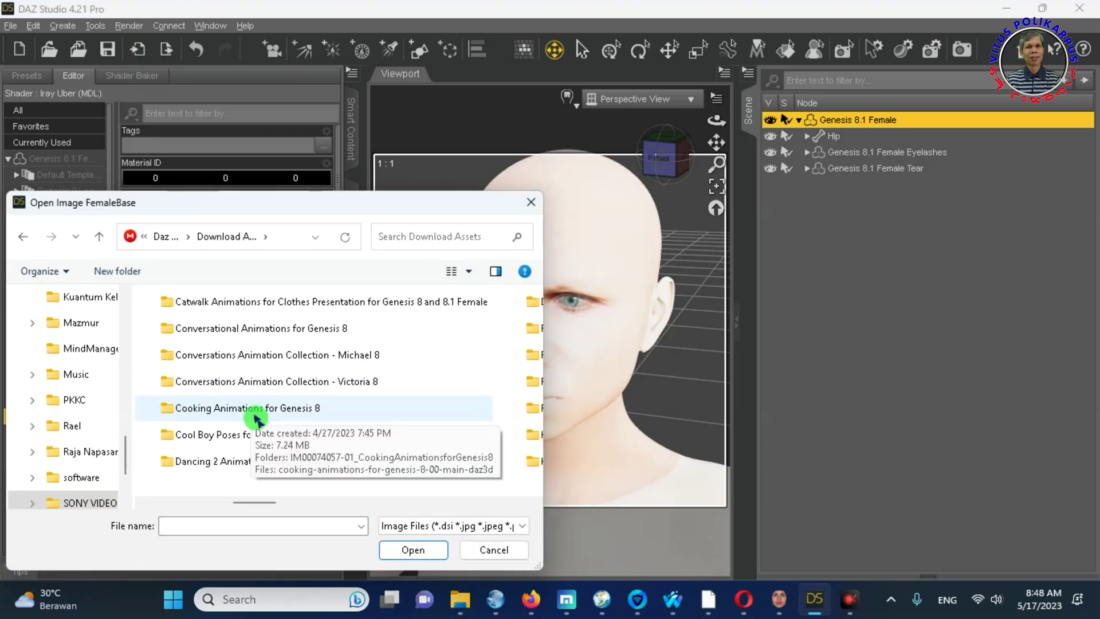
scroll(241, 401, down, 3)
double_click(238, 328)
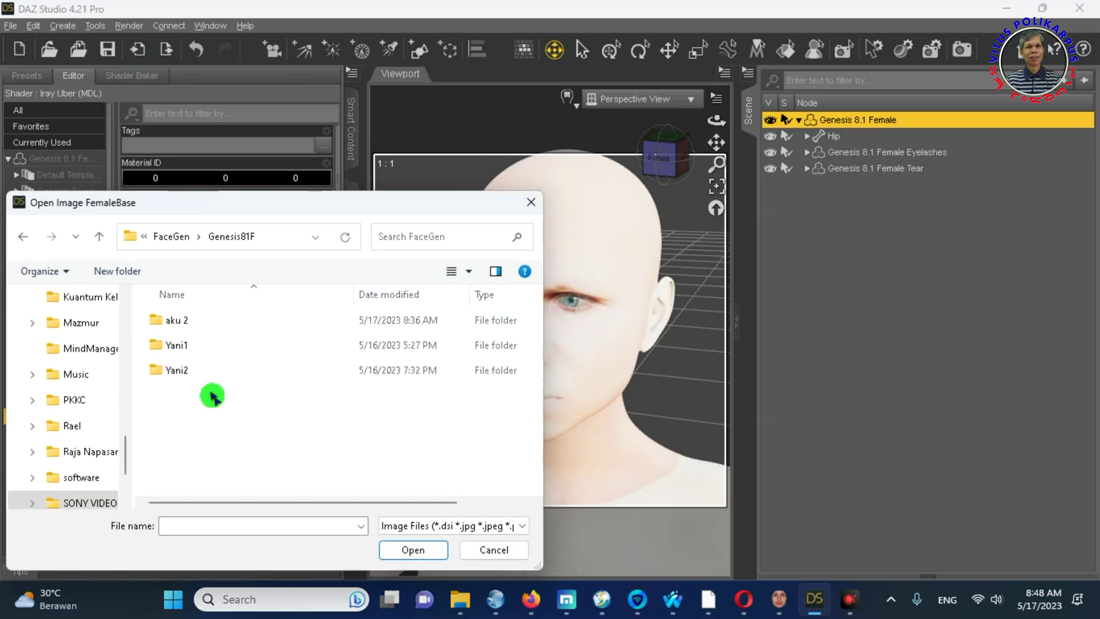
double_click(172, 320)
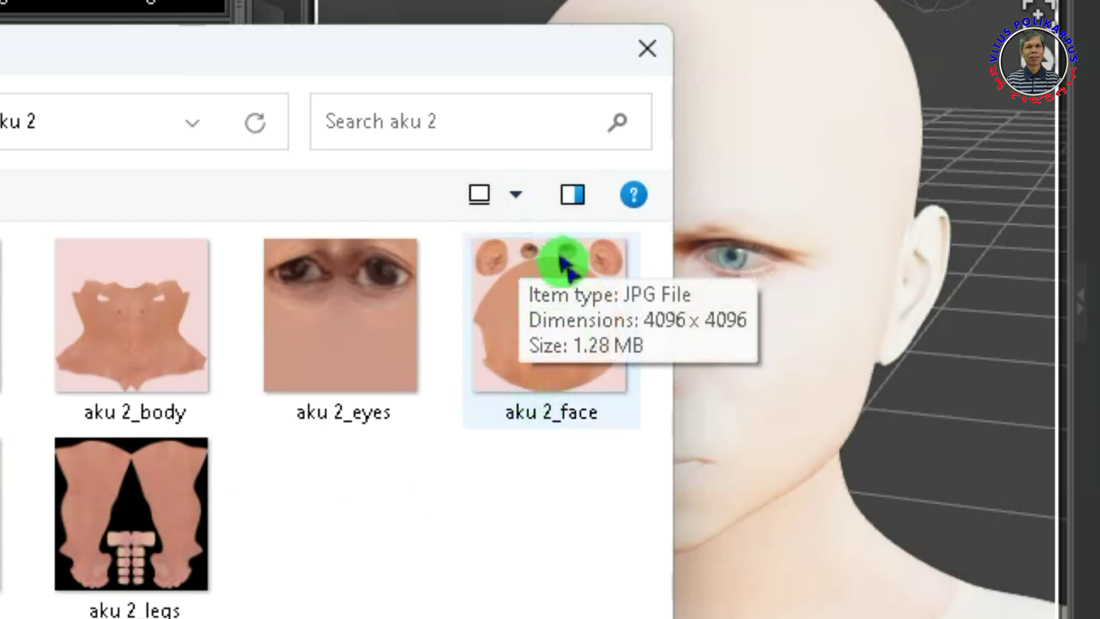
click(546, 284)
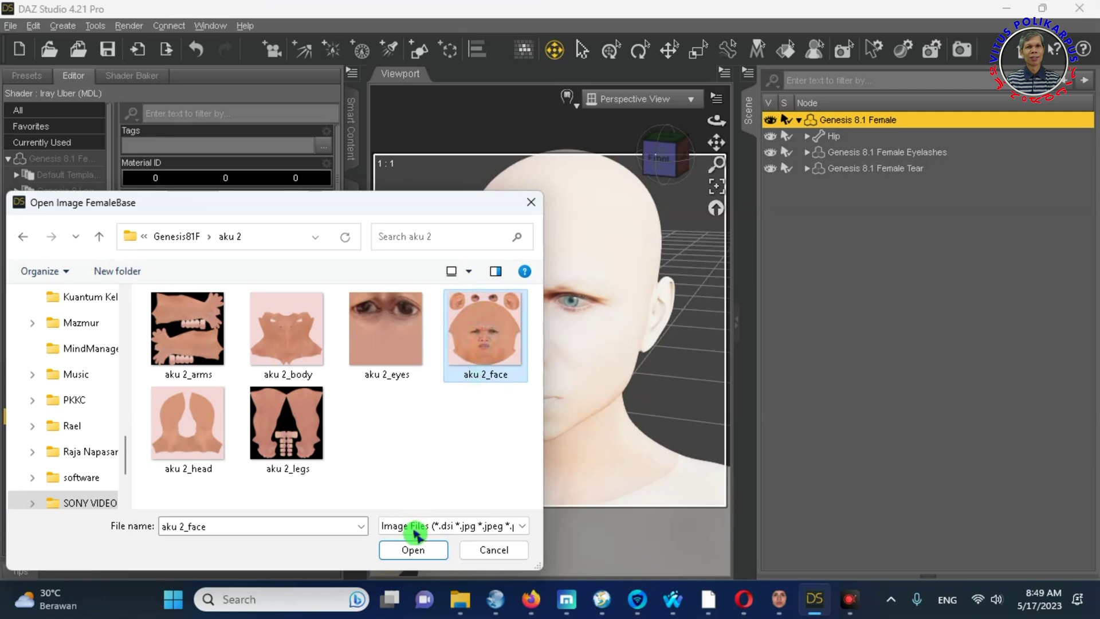
click(416, 549)
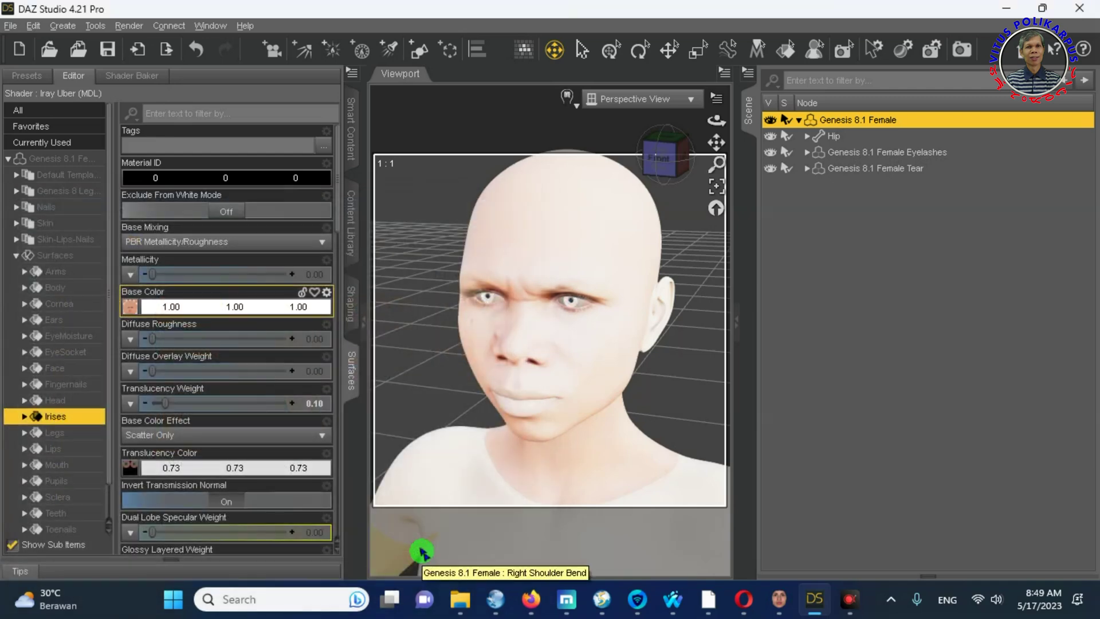
Inspect the textured head from another angle, recheck the surface bindings in FaceGen Artist Pro, and return to DAZ Studio
click(658, 155)
drag(716, 120, 688, 123)
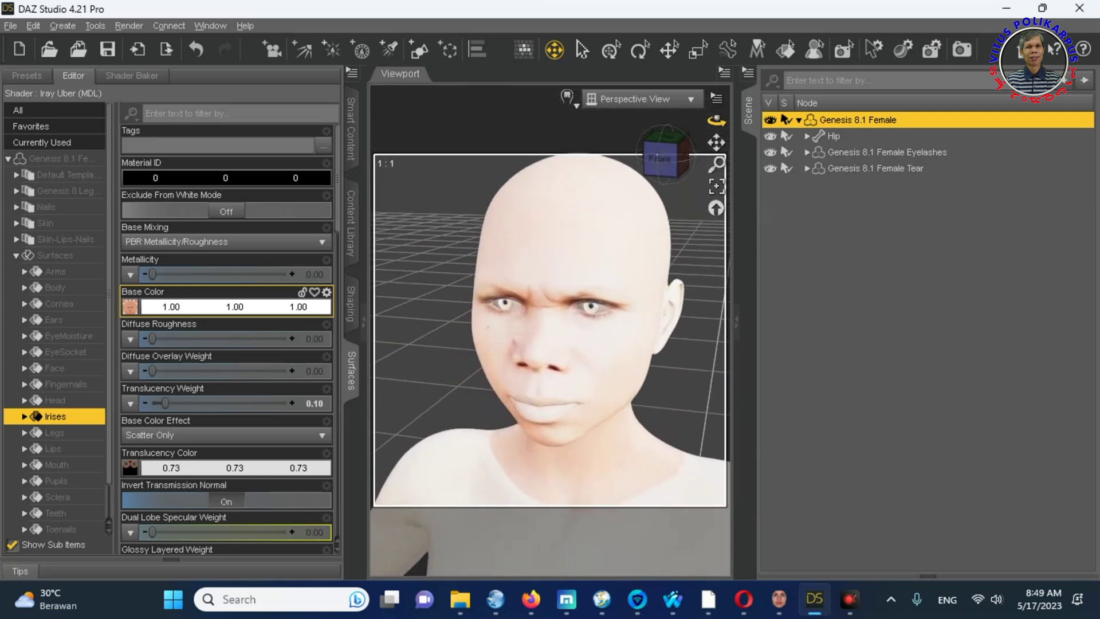
click(779, 601)
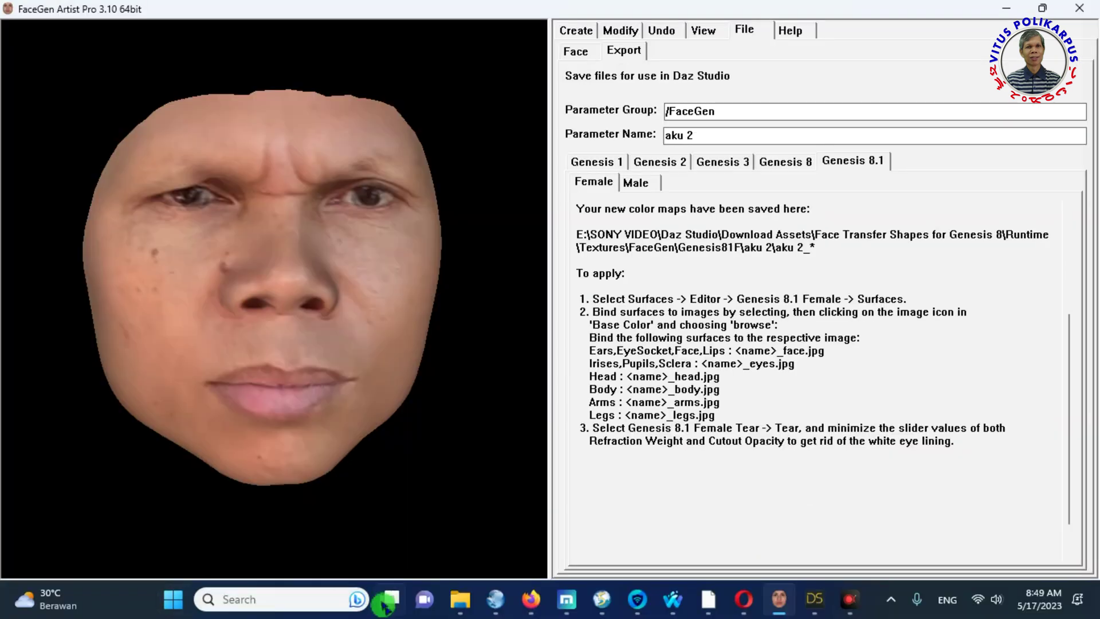
click(814, 599)
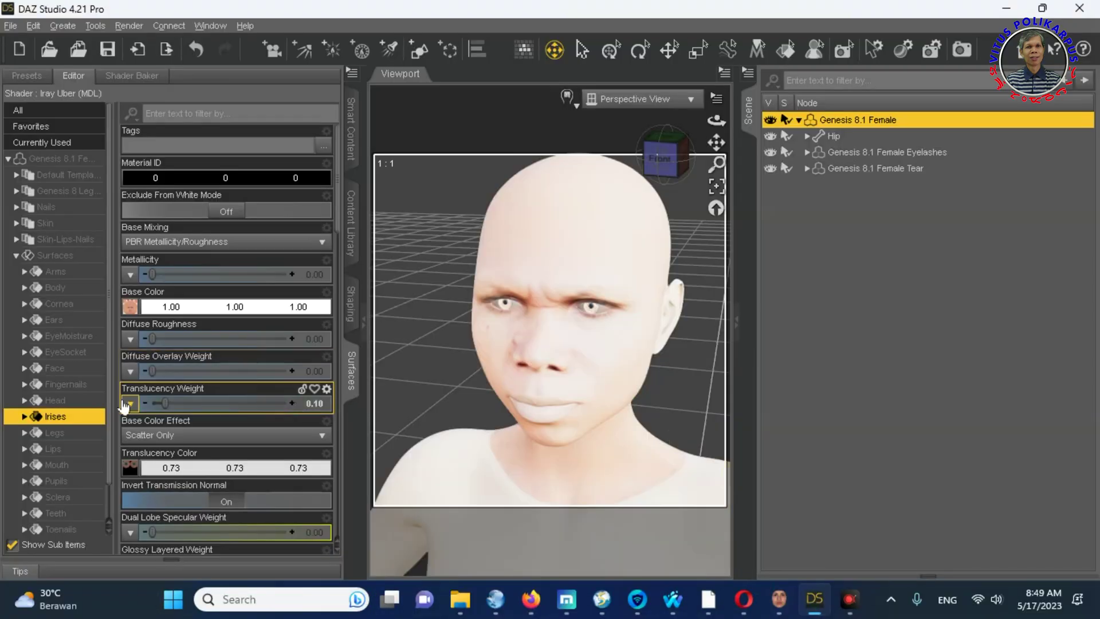
Set the Ears surface's Base Color image to aku 2_face from the FaceGen\Genesis81F\aku 2 textures folder
click(53, 319)
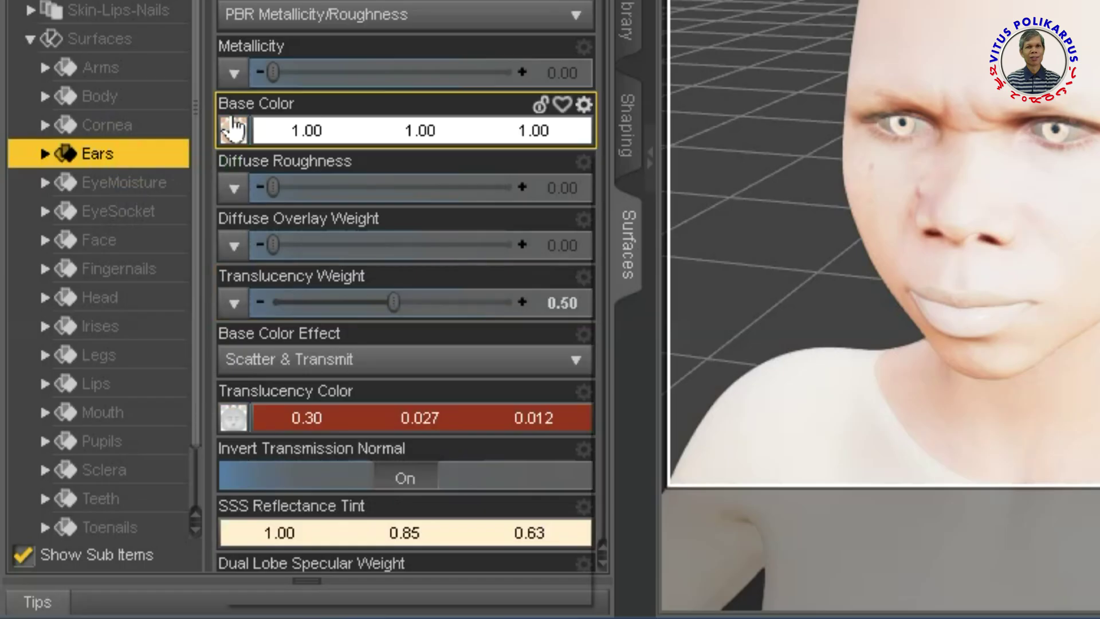
mouse_move(131, 311)
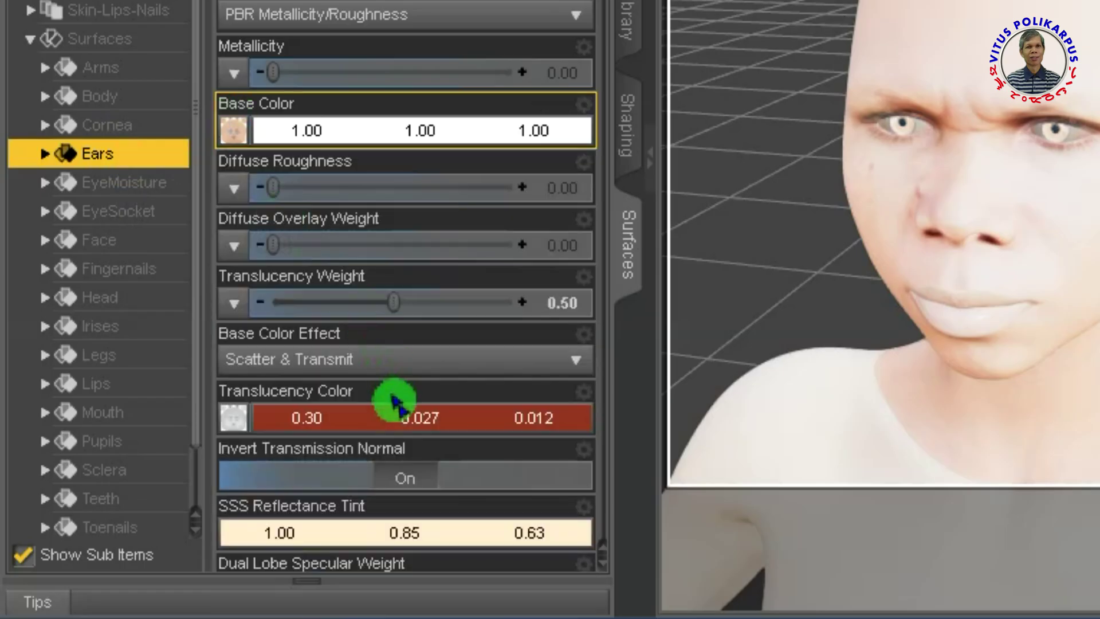
click(230, 134)
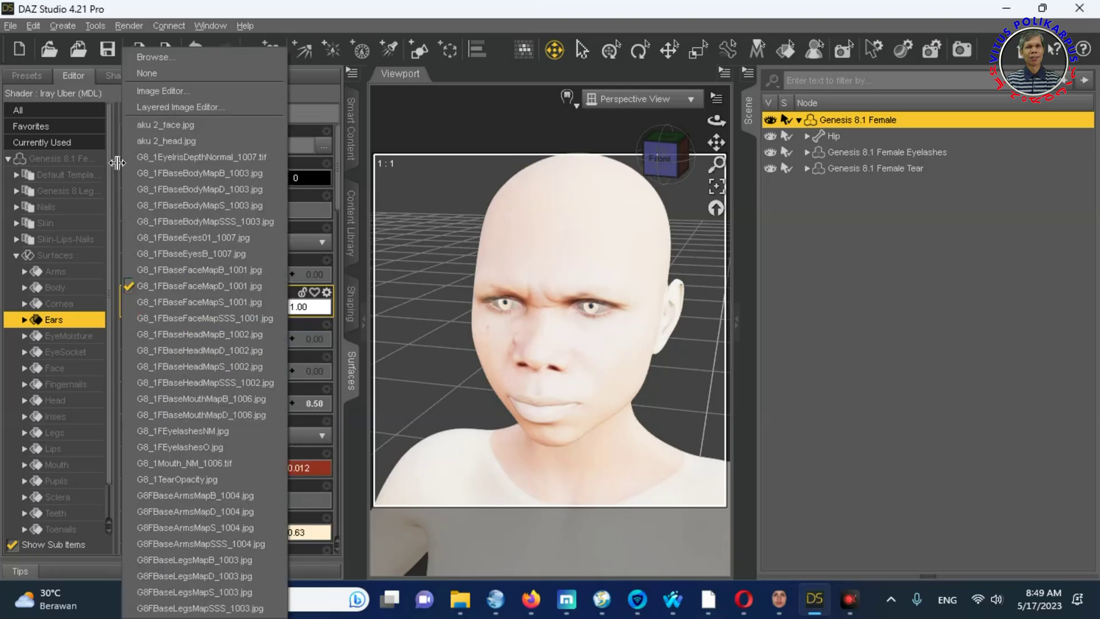
click(150, 57)
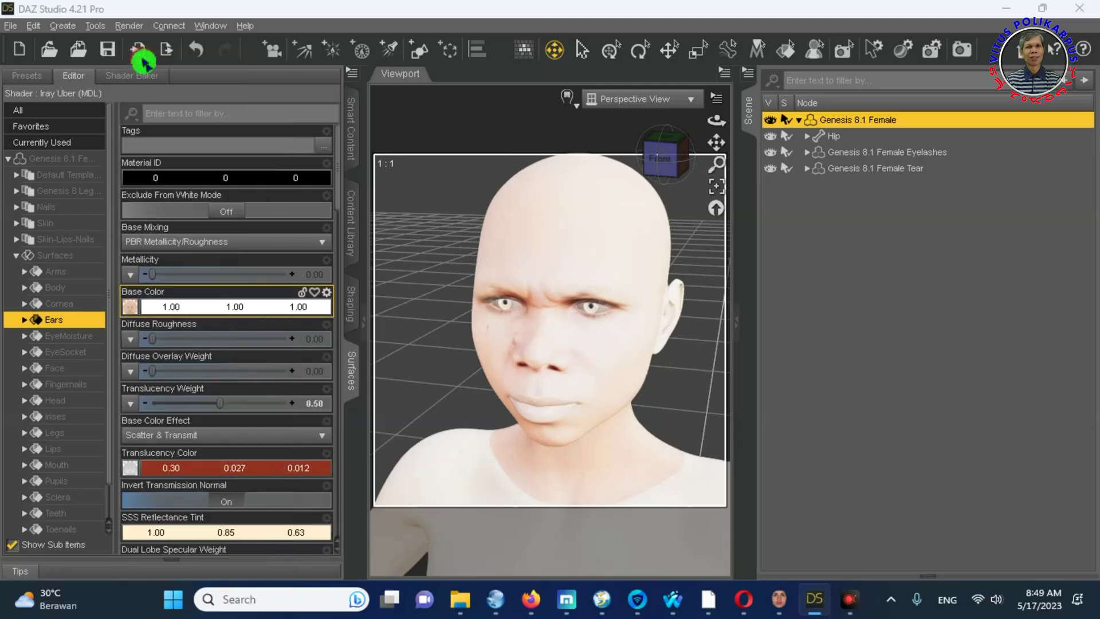
double_click(207, 484)
double_click(263, 380)
scroll(266, 367, down, 2)
double_click(267, 355)
double_click(197, 319)
double_click(230, 393)
click(467, 315)
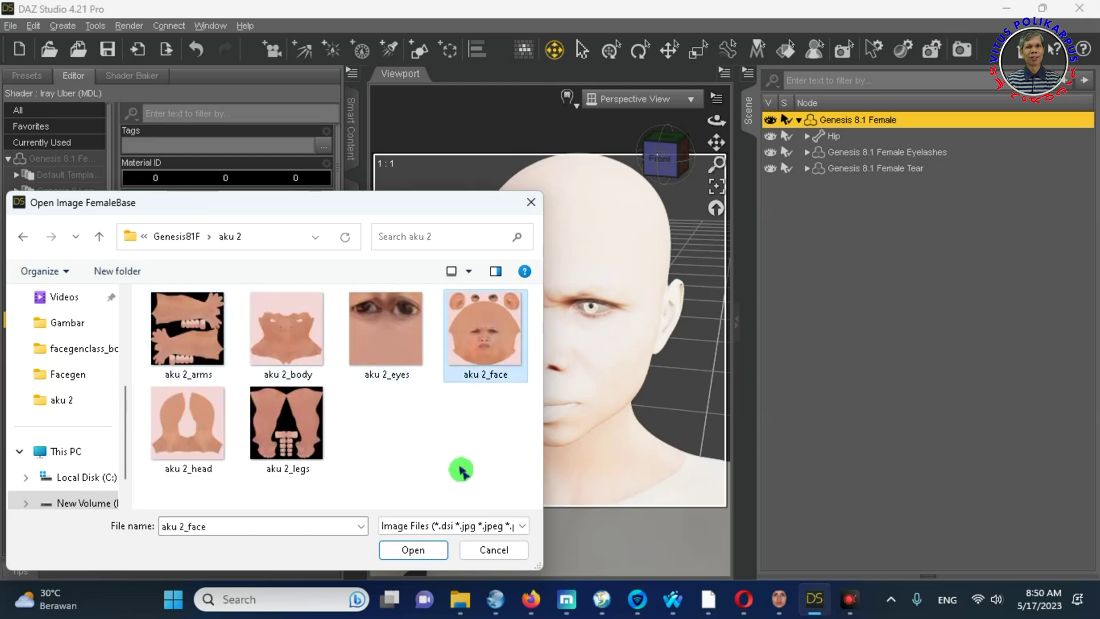
click(423, 549)
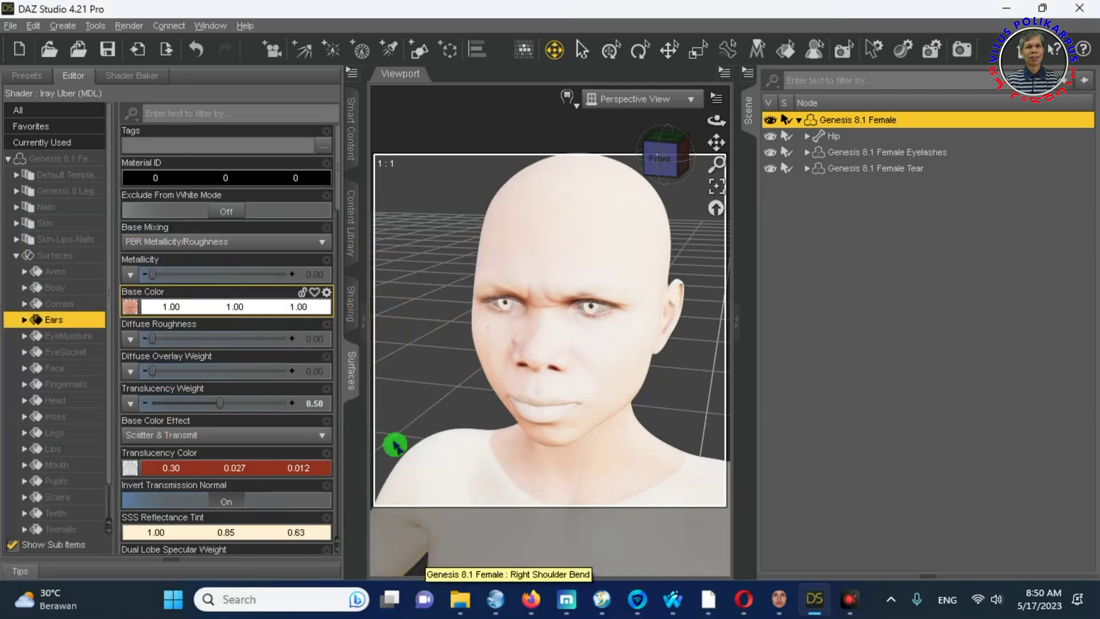
Recheck the bindings in FaceGen Artist Pro, then set the Body surface's Base Color image to aku 2_body in DAZ Studio
click(770, 596)
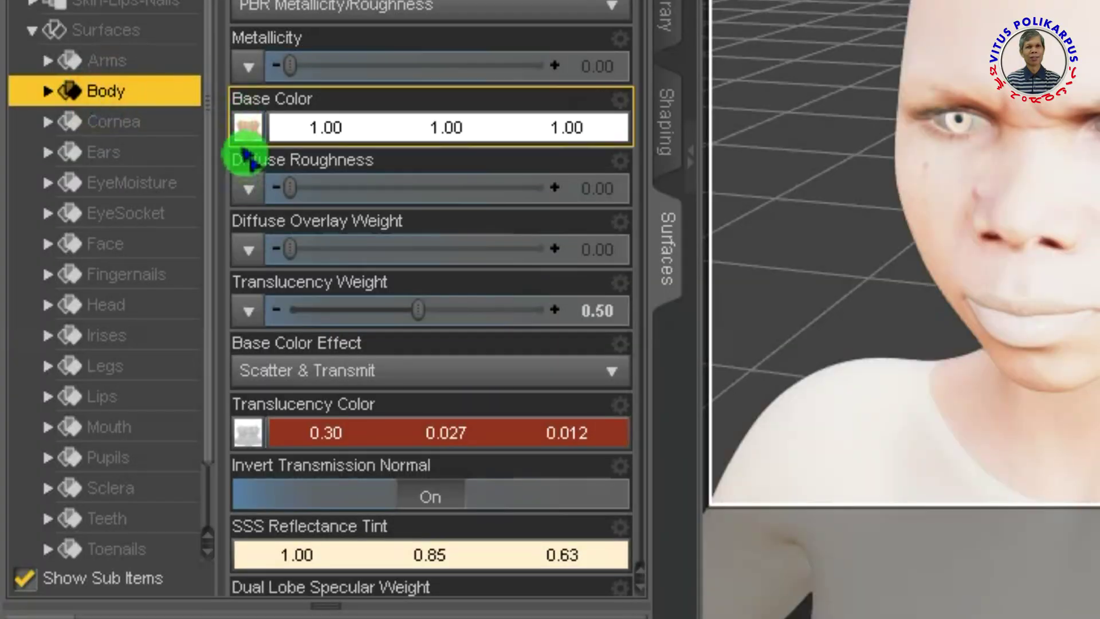
mouse_move(248, 134)
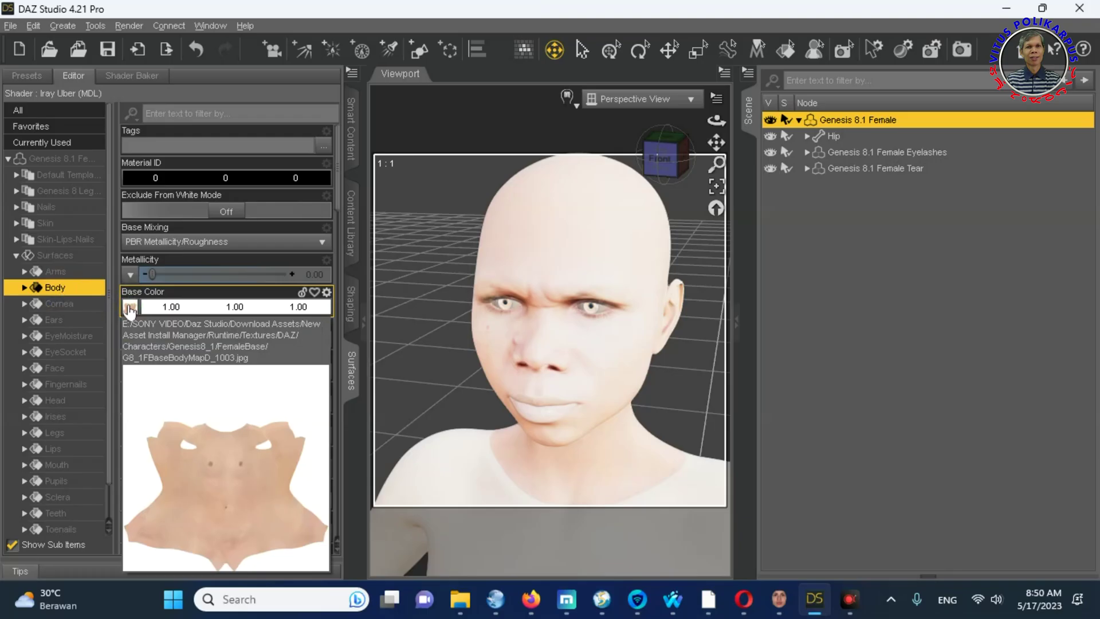
click(248, 132)
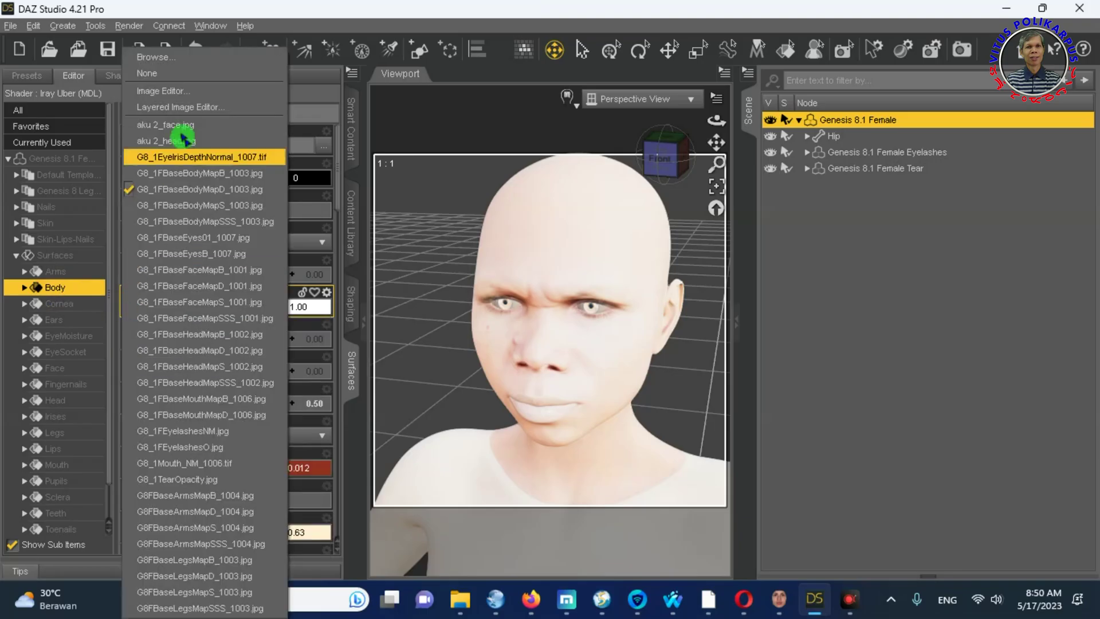
click(154, 58)
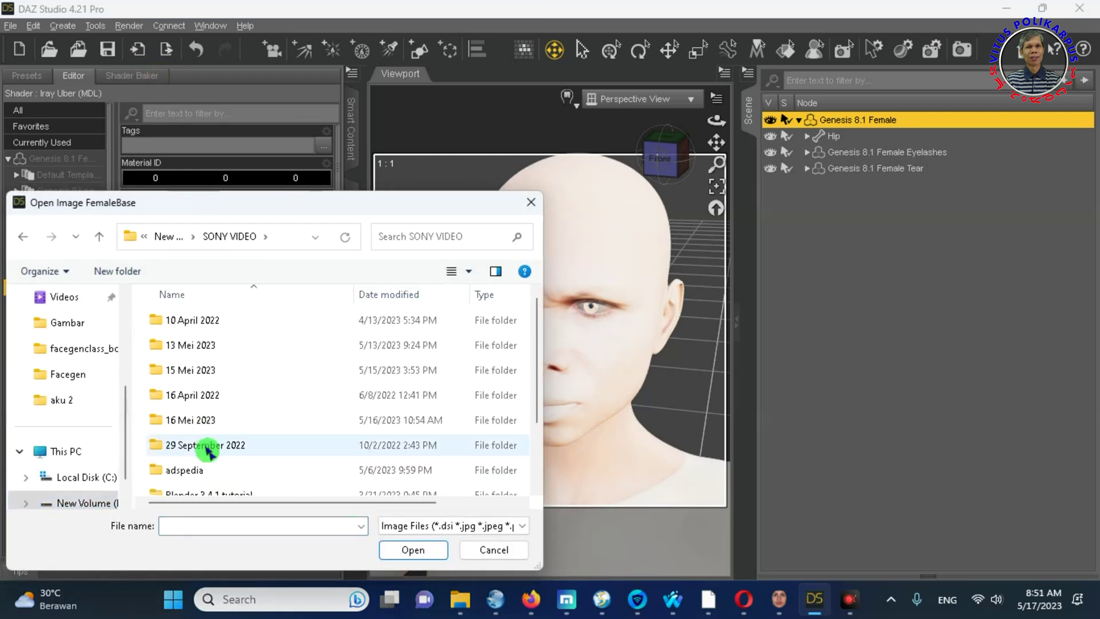
double_click(264, 383)
double_click(189, 330)
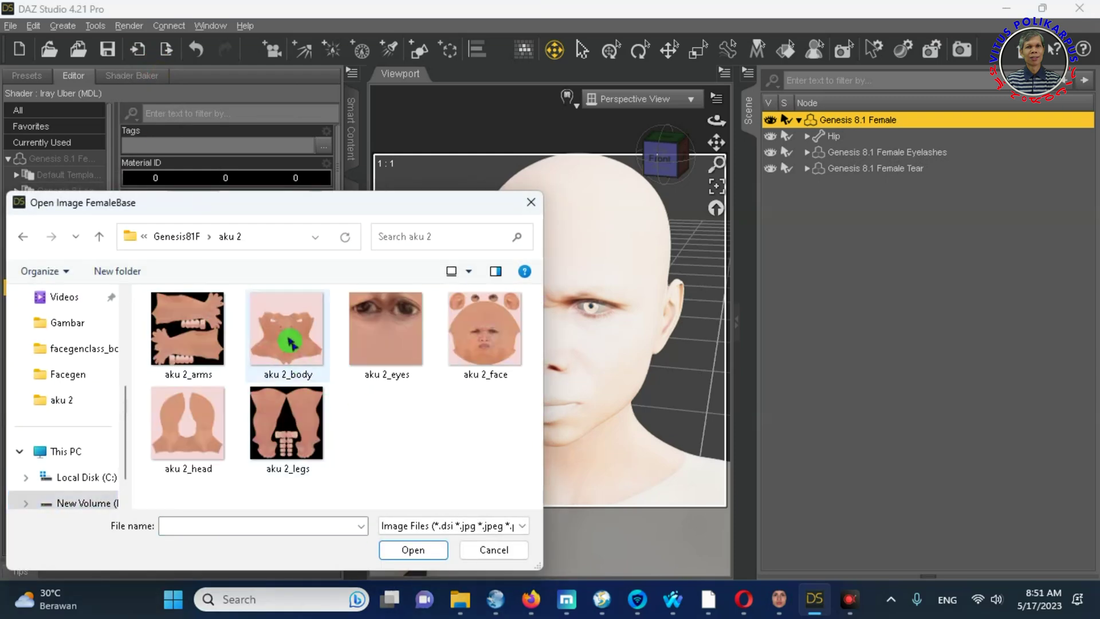
click(289, 340)
click(413, 549)
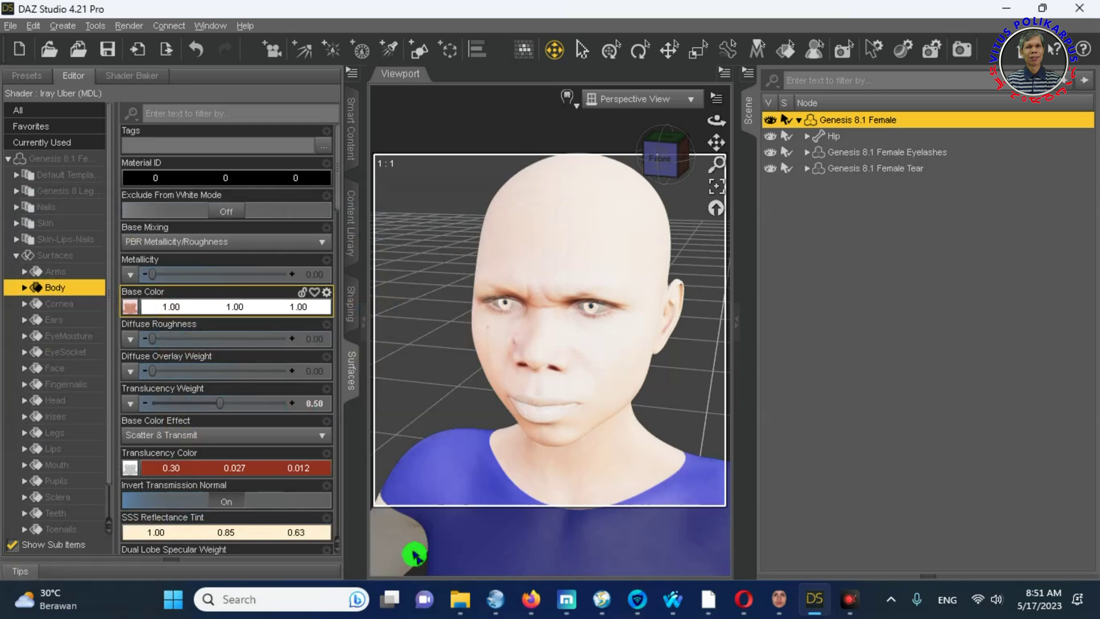
Frame the whole figure to inspect its body texture, check the binding list in FaceGen Artist Pro, and return to DAZ Studio
click(716, 189)
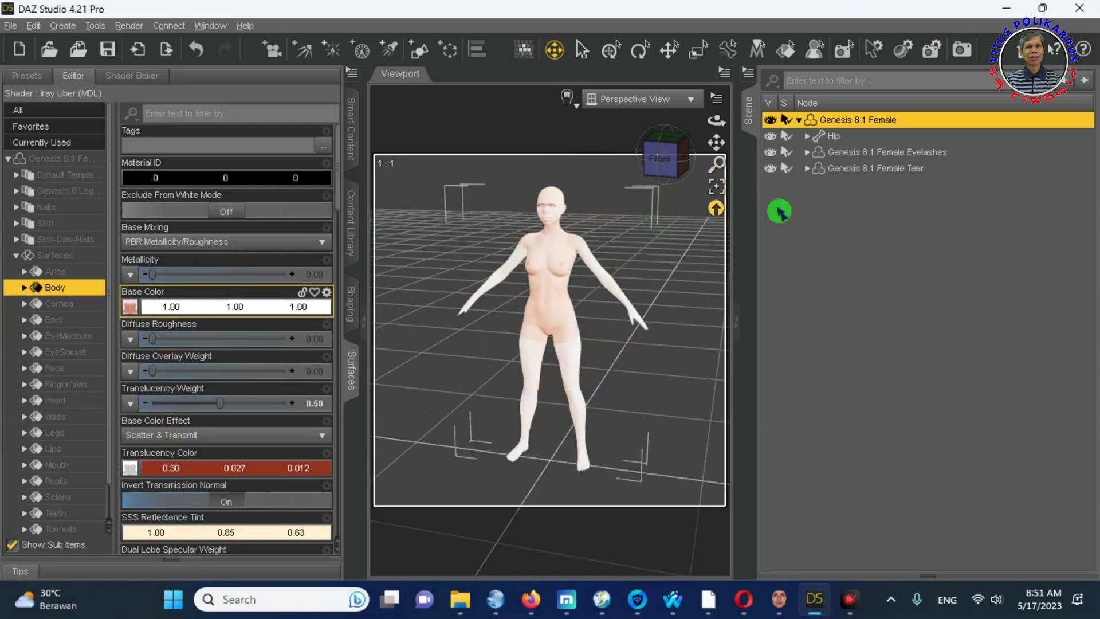
click(779, 598)
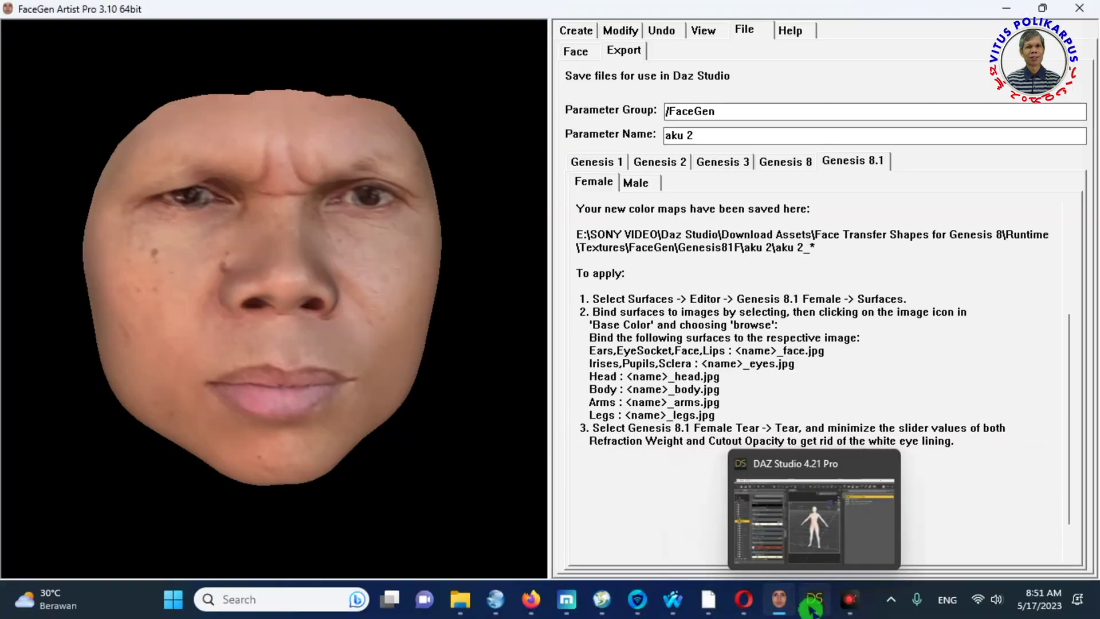
click(814, 598)
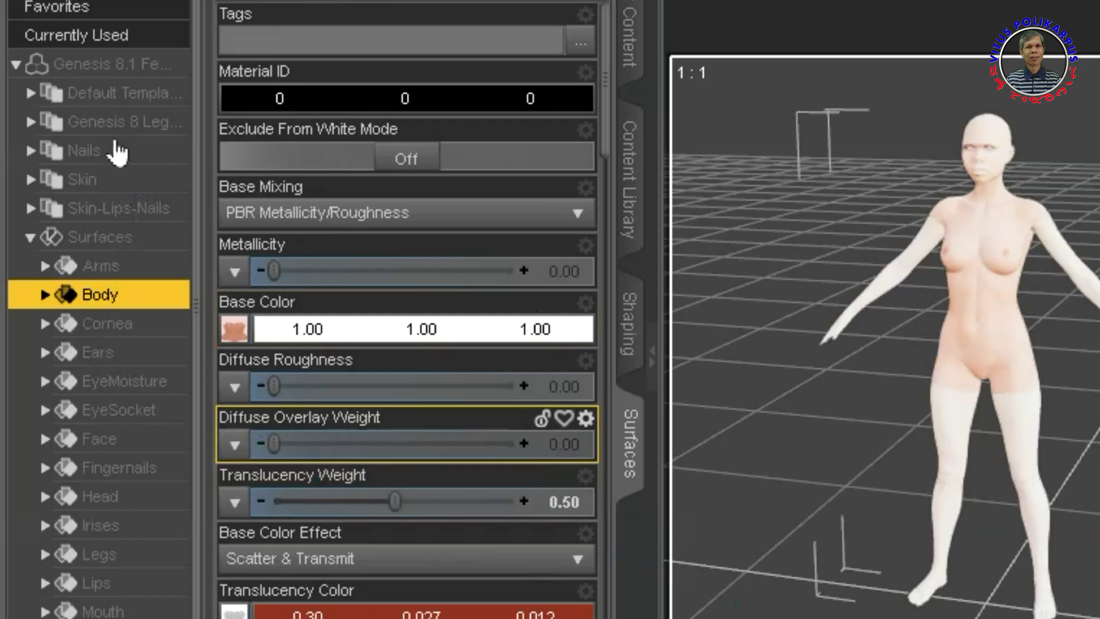
Set the Arms surface's Base Color image to aku 2_arms from the FaceGen\Genesis81F\aku 2 textures folder
click(66, 208)
click(108, 181)
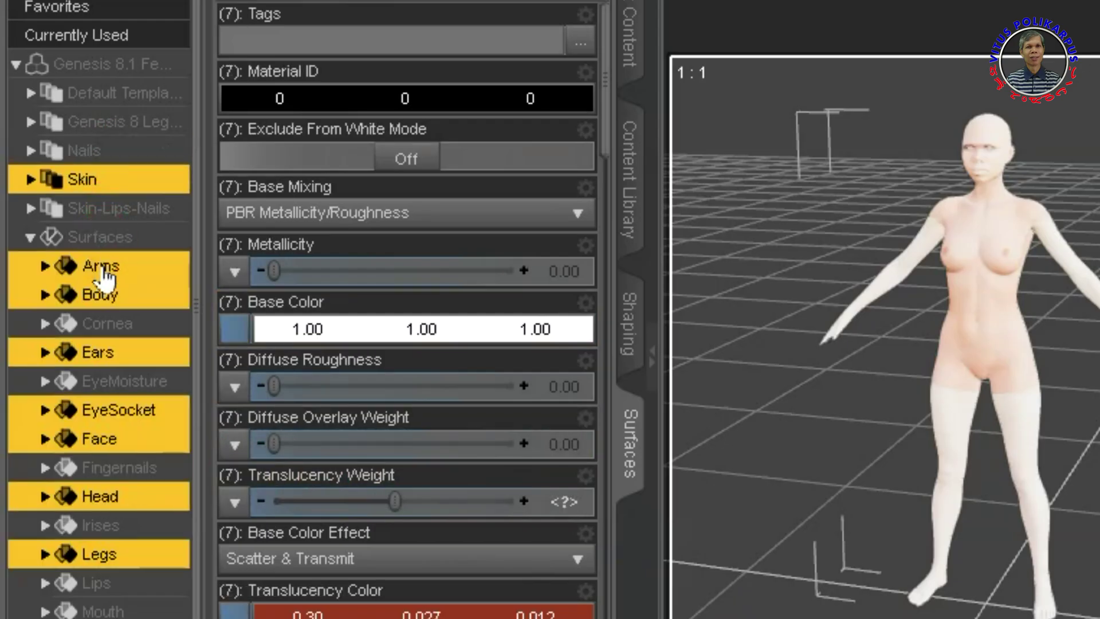
click(107, 269)
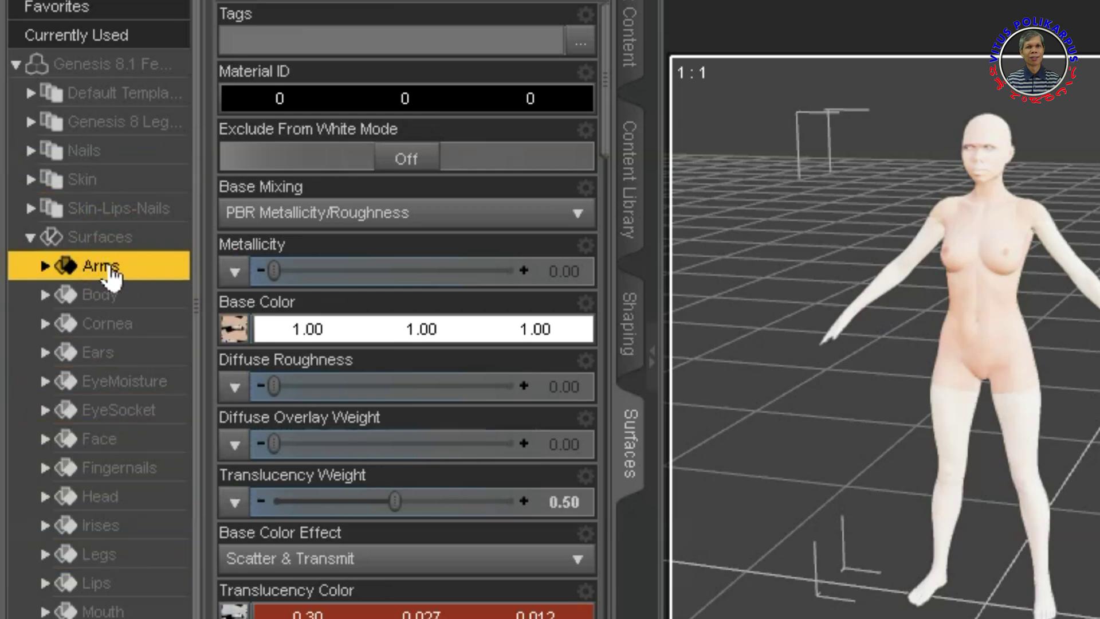
mouse_move(237, 336)
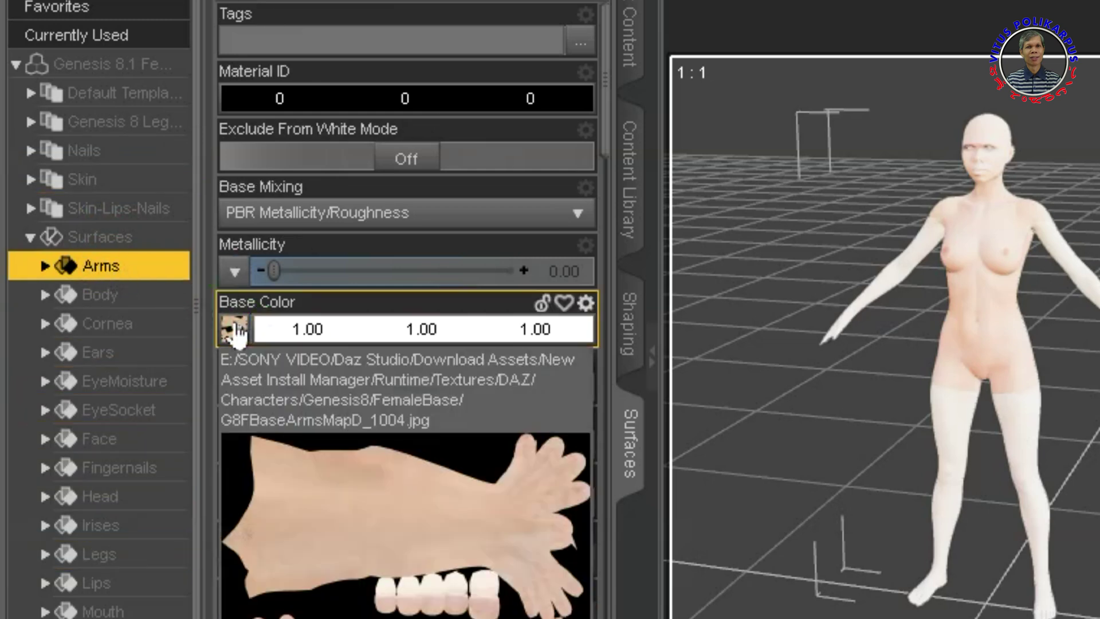
click(238, 335)
click(144, 62)
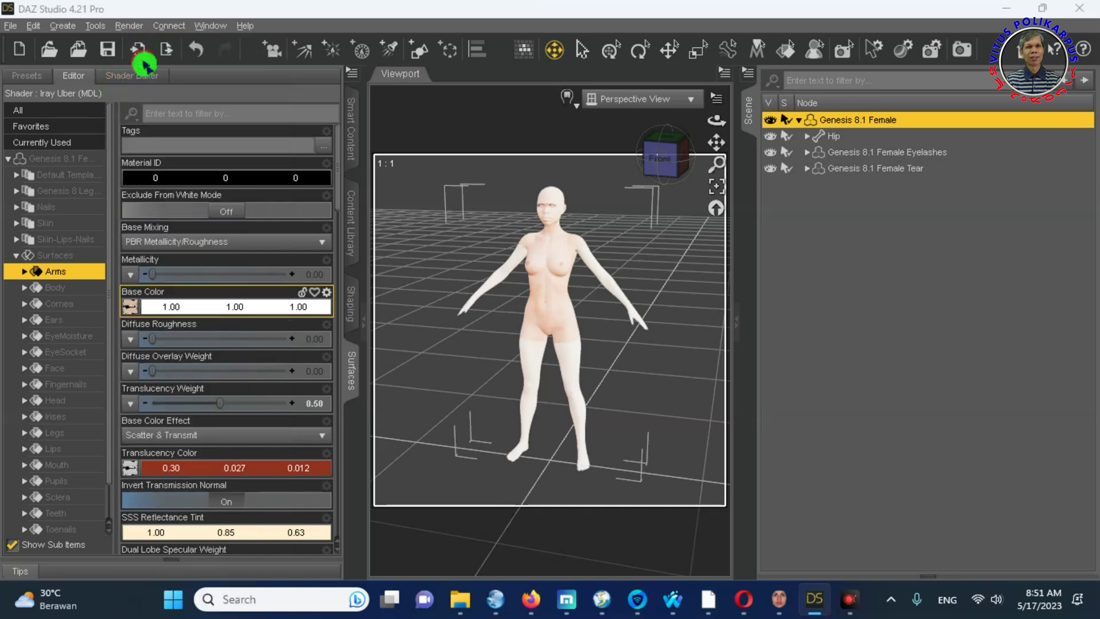
double_click(184, 486)
double_click(270, 388)
double_click(261, 335)
double_click(214, 371)
double_click(195, 344)
double_click(187, 325)
click(178, 327)
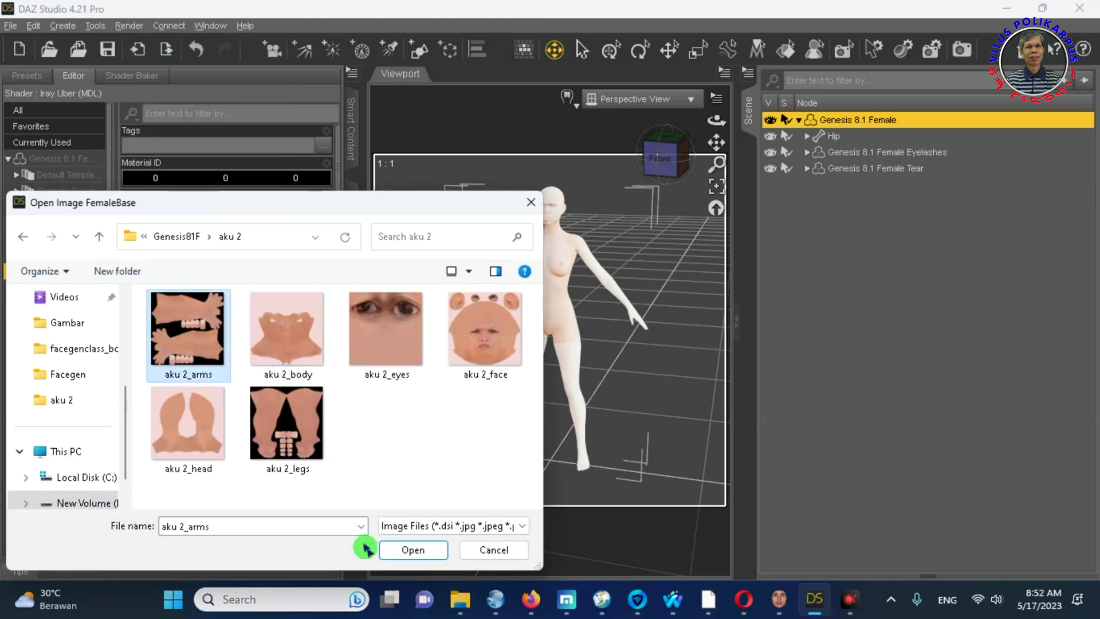
click(421, 551)
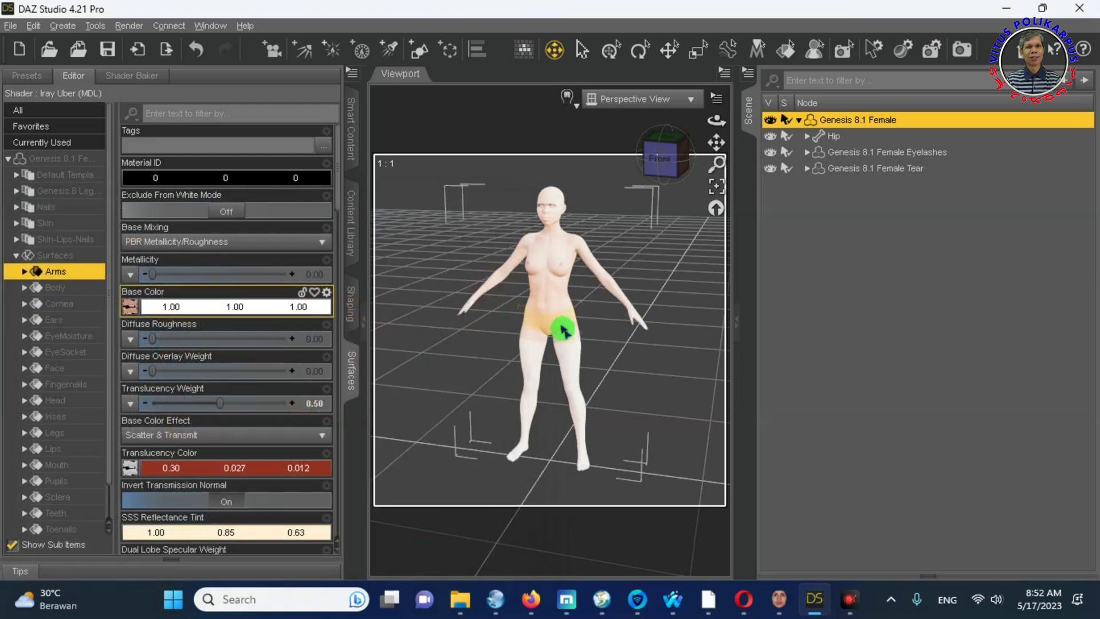
Check the bindings in FaceGen Artist Pro, then set the Legs surface's Base Color image to aku 2_legs in DAZ Studio
click(779, 598)
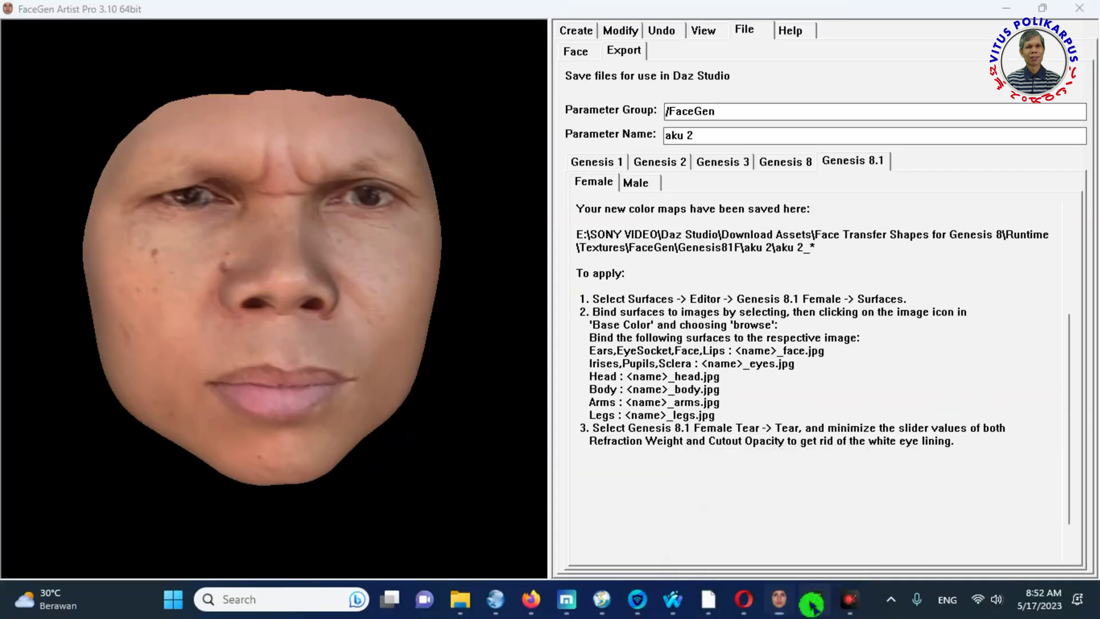
click(814, 599)
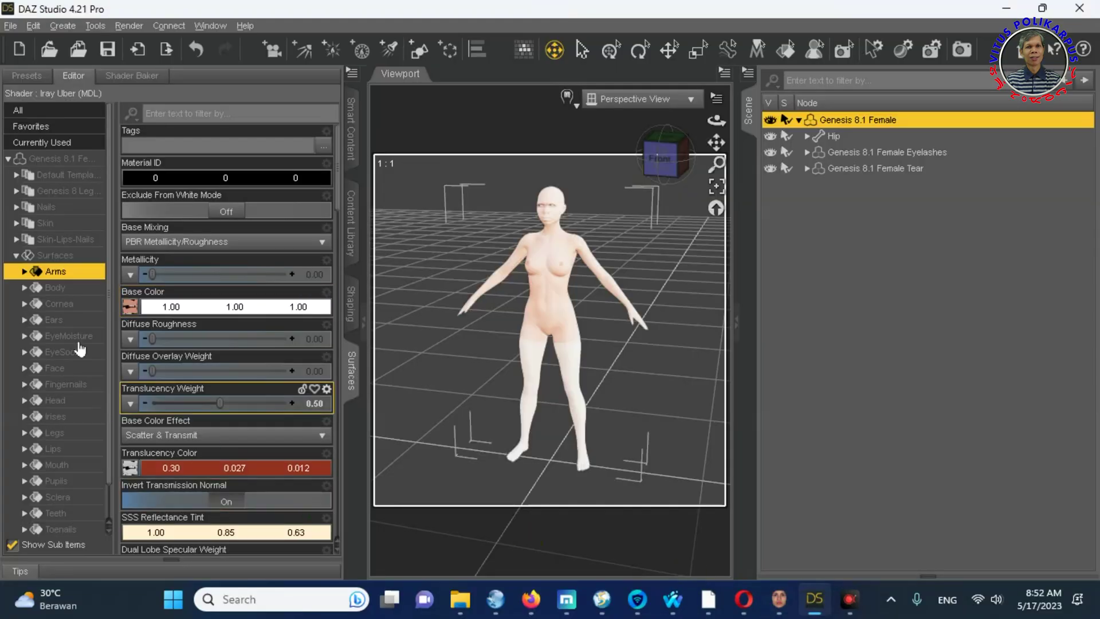
click(61, 435)
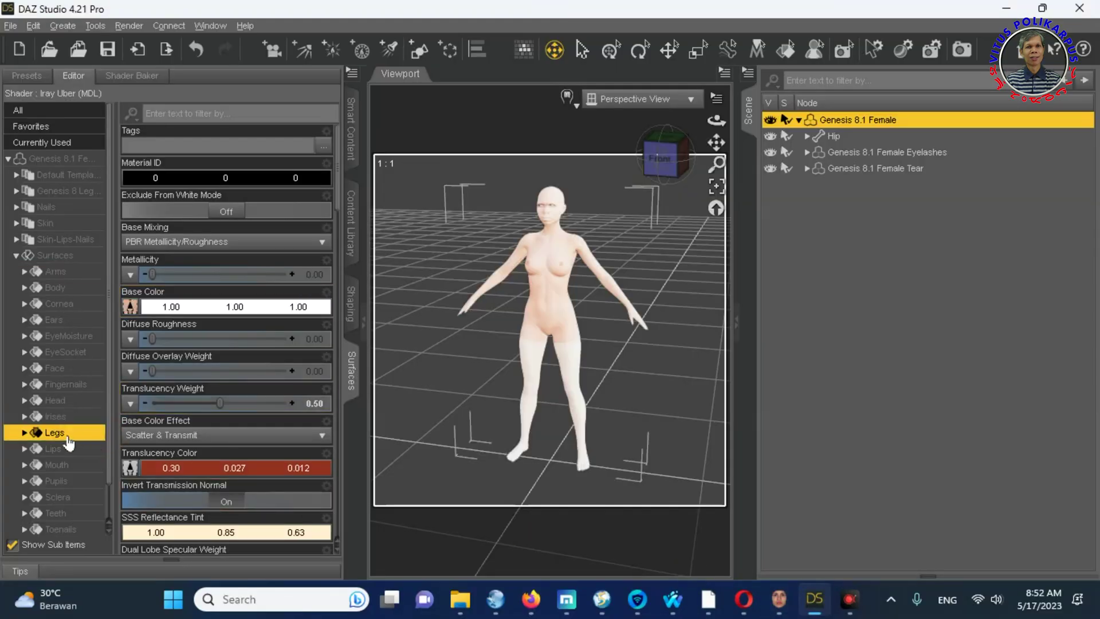
click(518, 353)
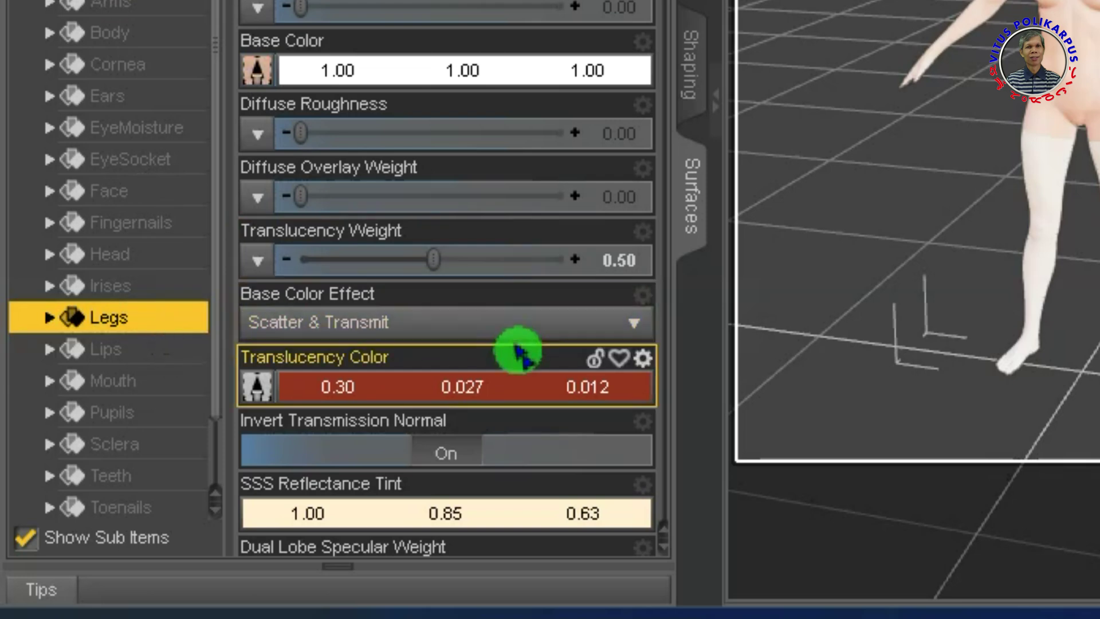
mouse_move(261, 80)
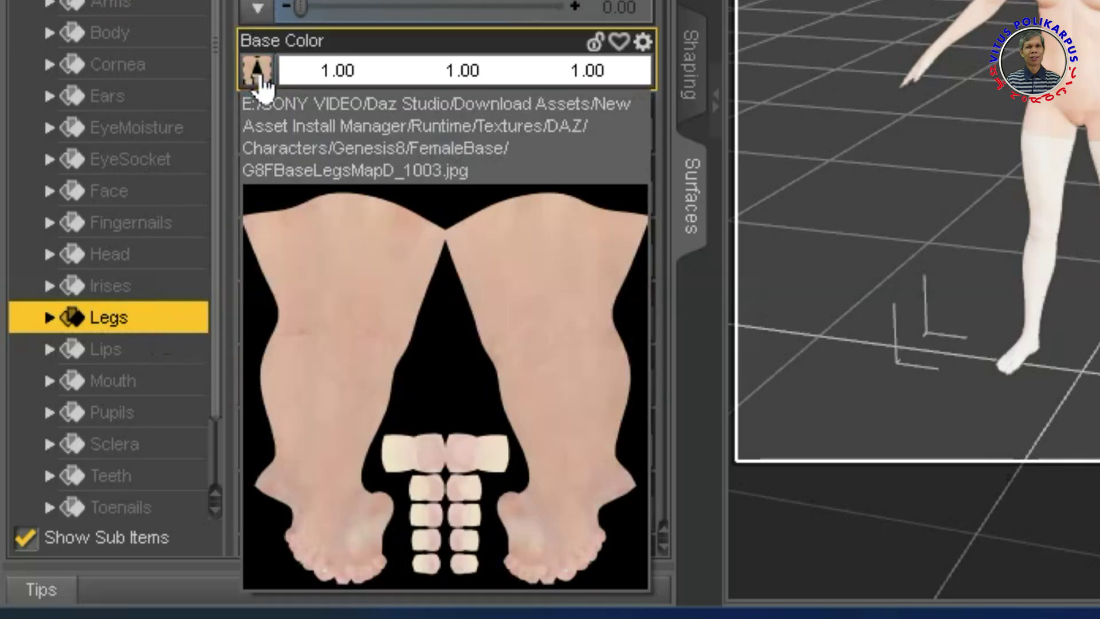
click(131, 309)
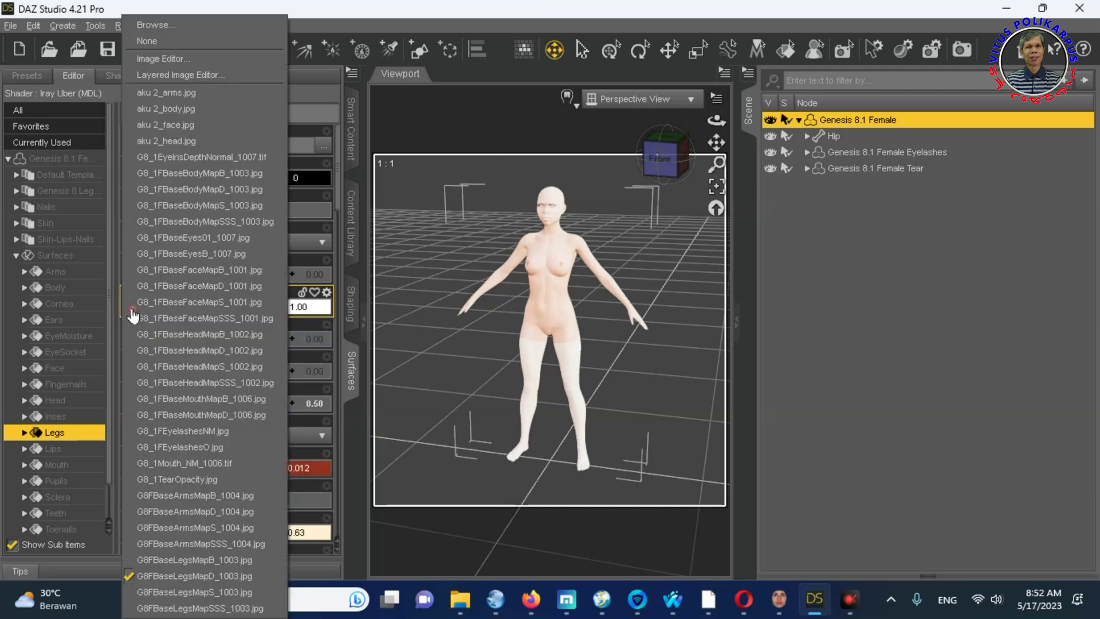
click(141, 25)
click(76, 503)
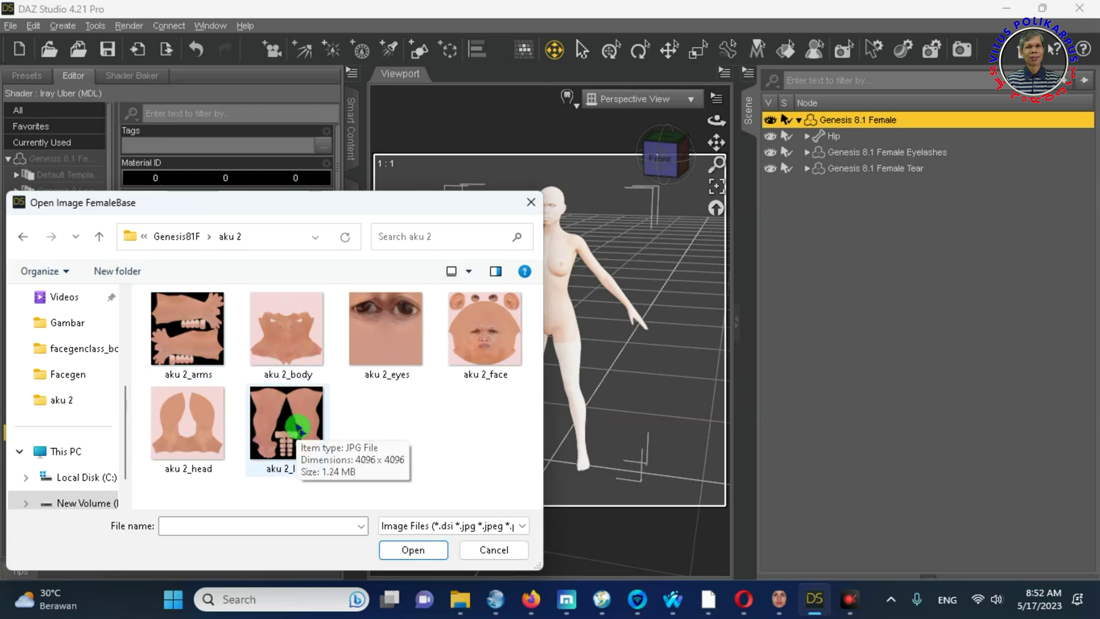
click(411, 550)
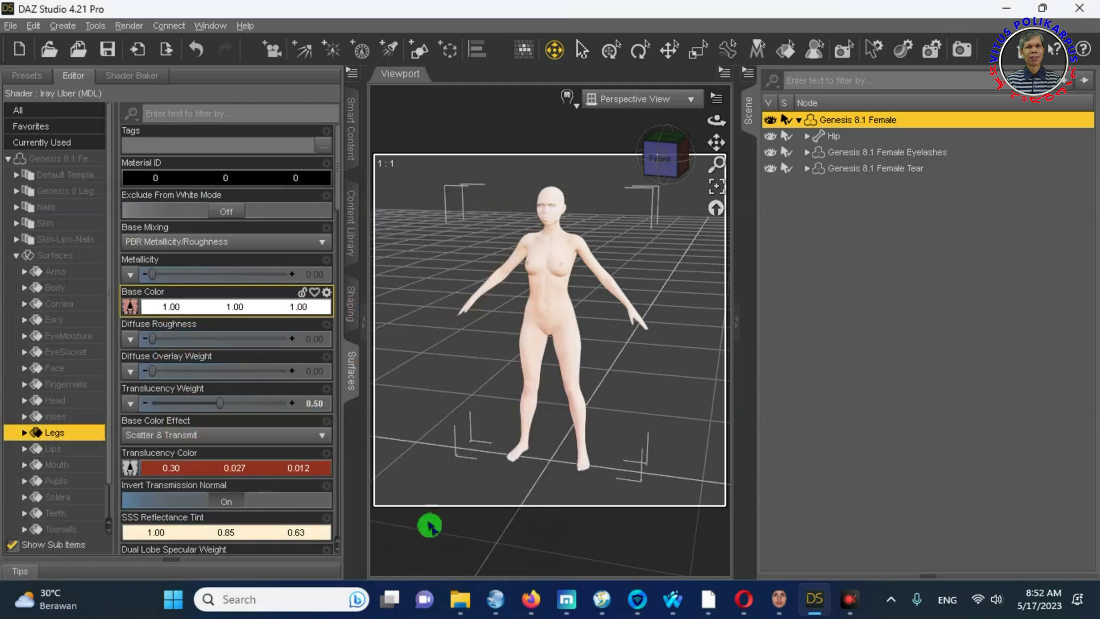
Inspect the figure's textured head and shoulders up close from the front
mouse_move(819, 611)
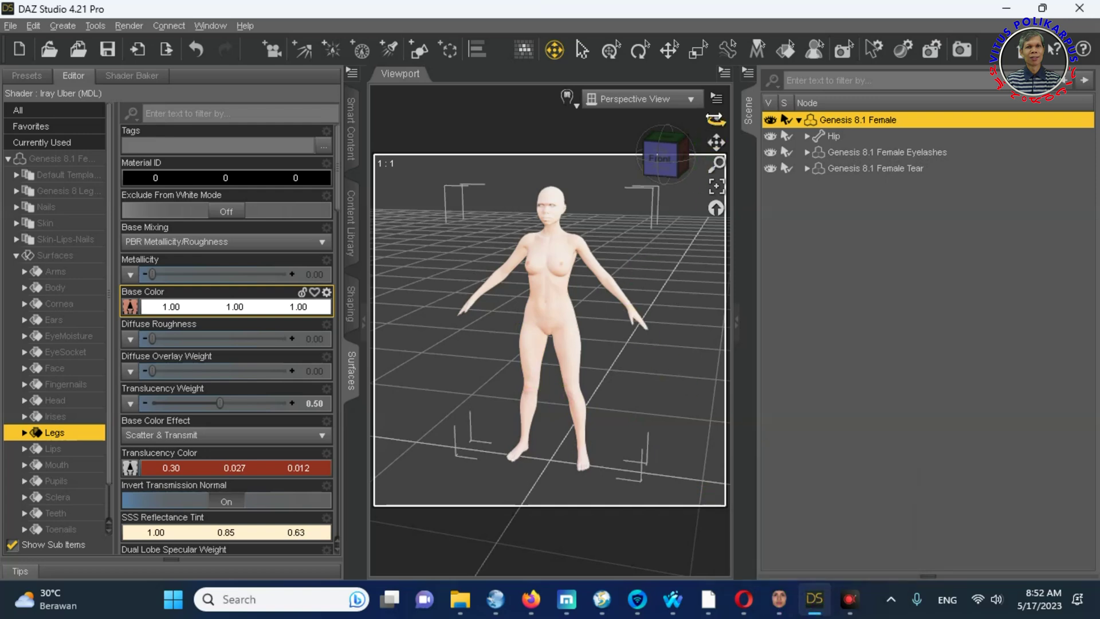
drag(716, 143, 702, 291)
scroll(567, 356, up, 3)
drag(716, 142, 805, 73)
scroll(643, 378, up, 3)
drag(716, 120, 779, 121)
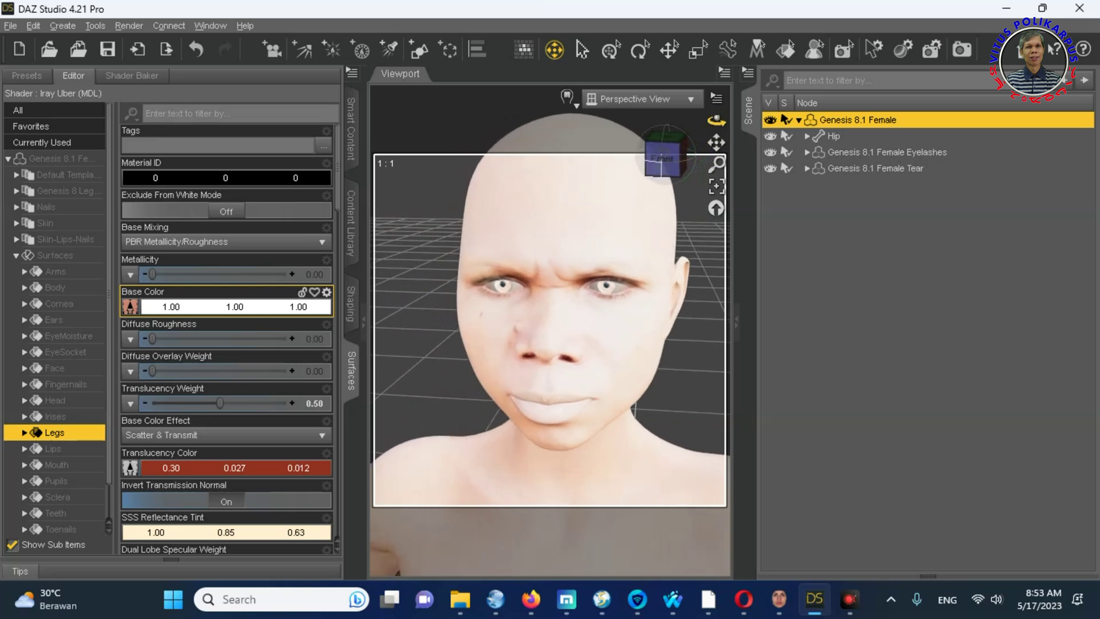
mouse_move(716, 142)
mouse_down()
mouse_move(647, 189)
mouse_move(715, 143)
mouse_up()
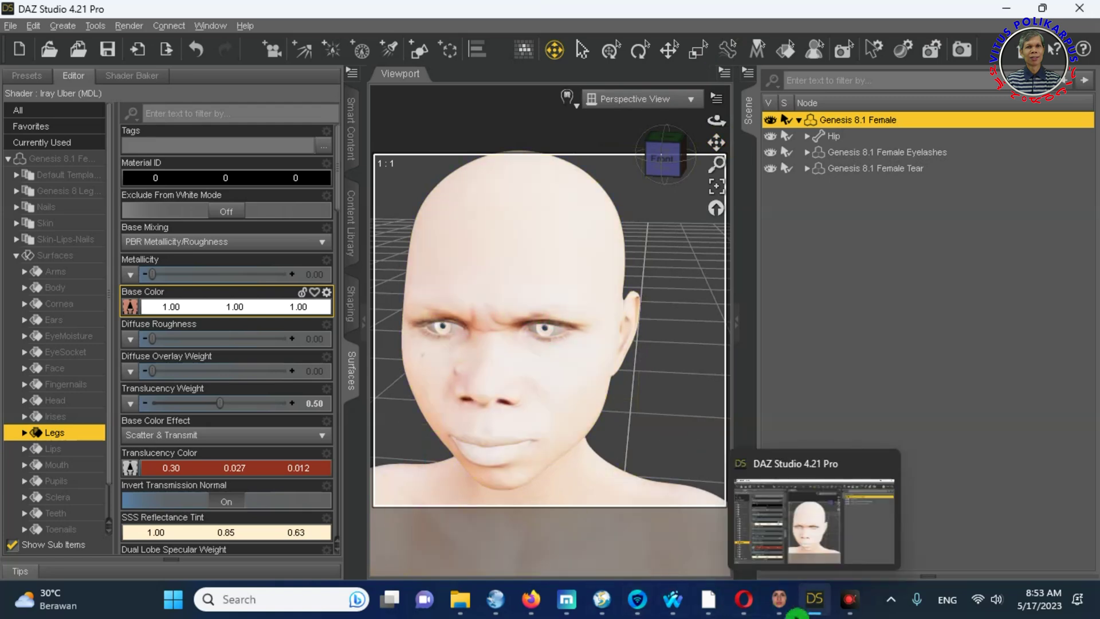
Compare the source face and remaining instructions in FaceGen Artist Pro with the textured head in DAZ Studio
click(779, 599)
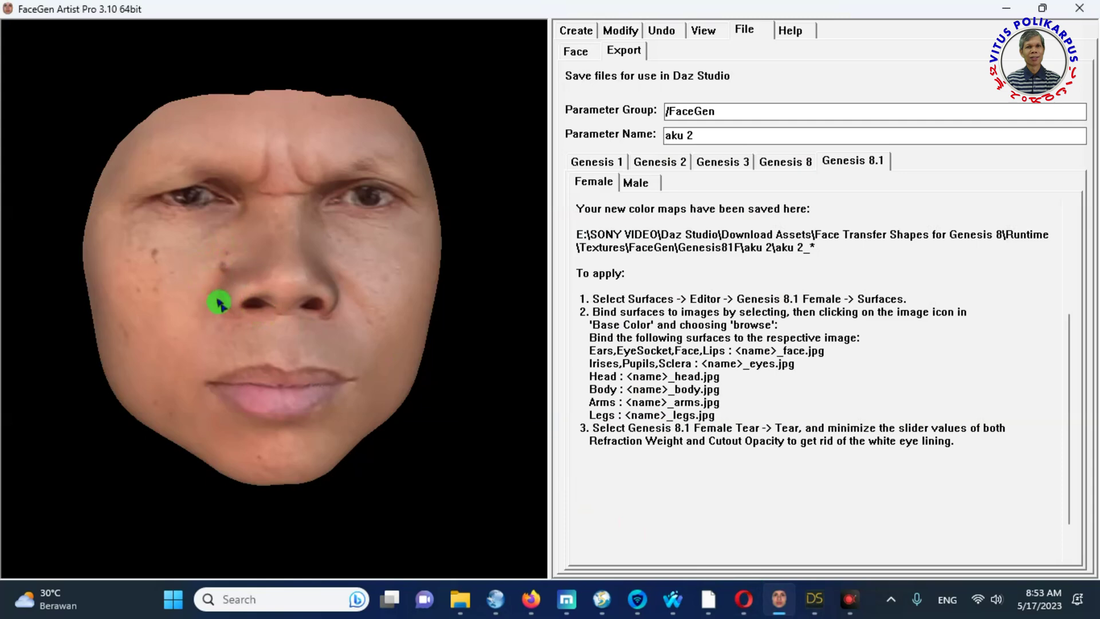
click(814, 599)
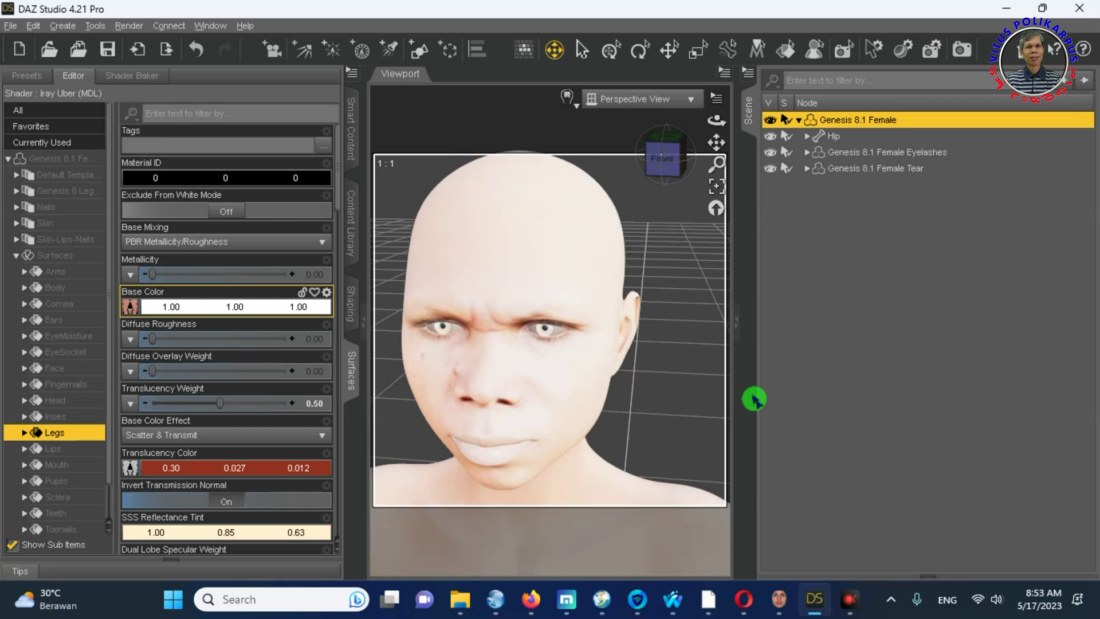
click(778, 599)
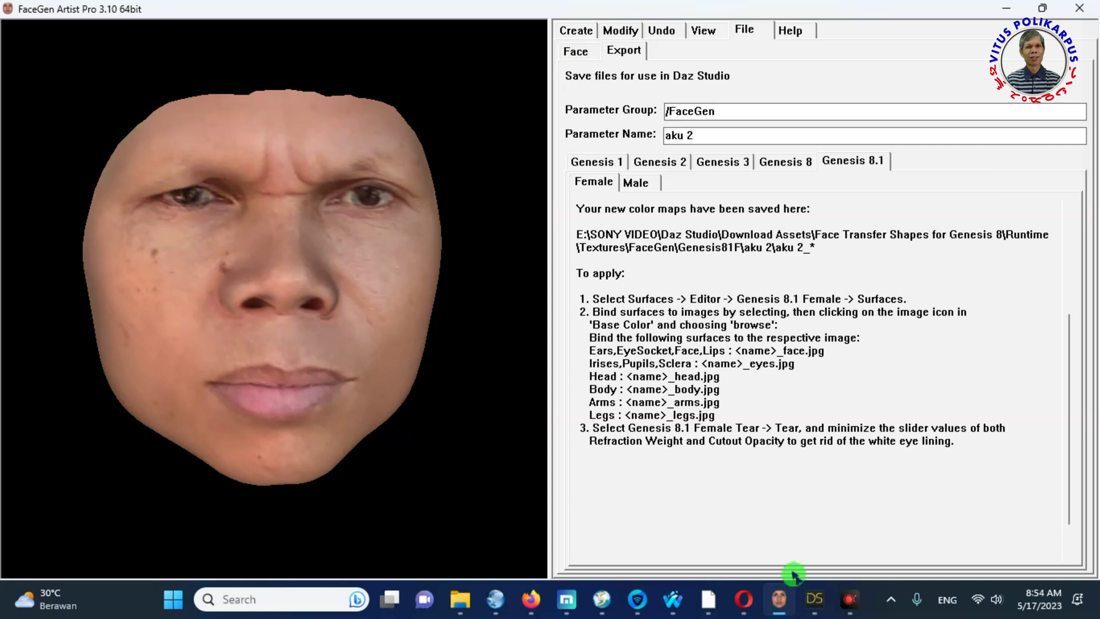
click(814, 599)
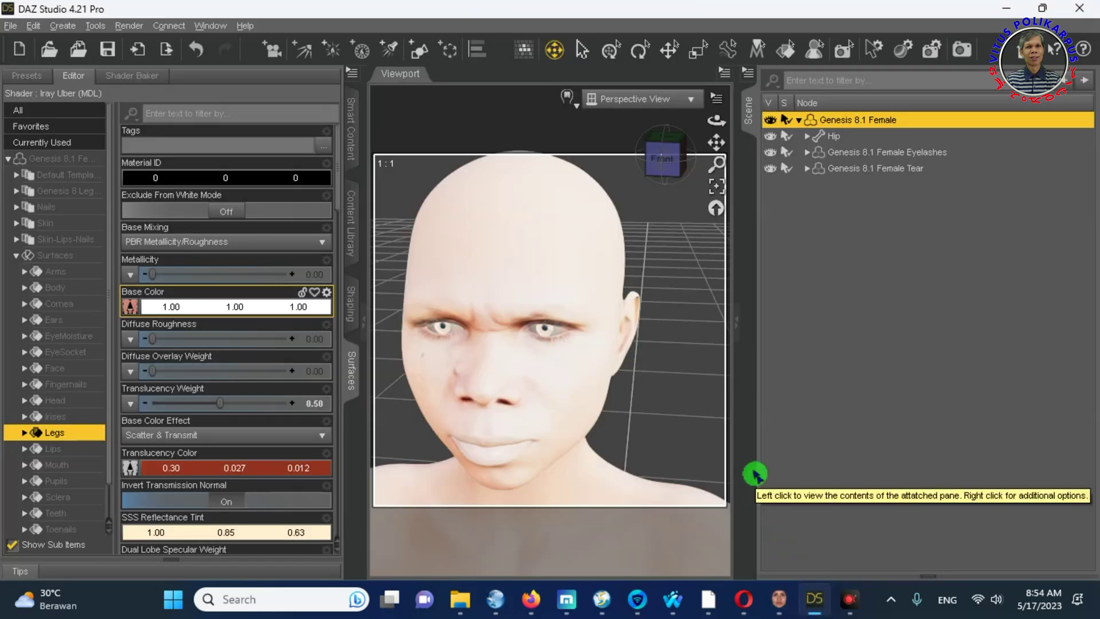